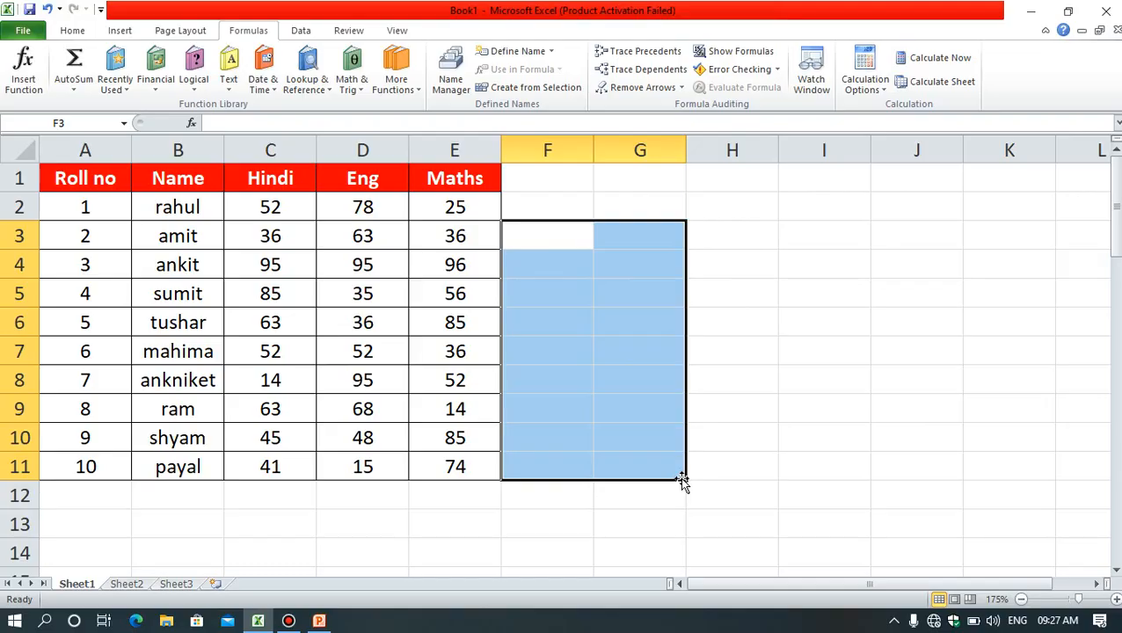
drag(259, 178, 257, 467)
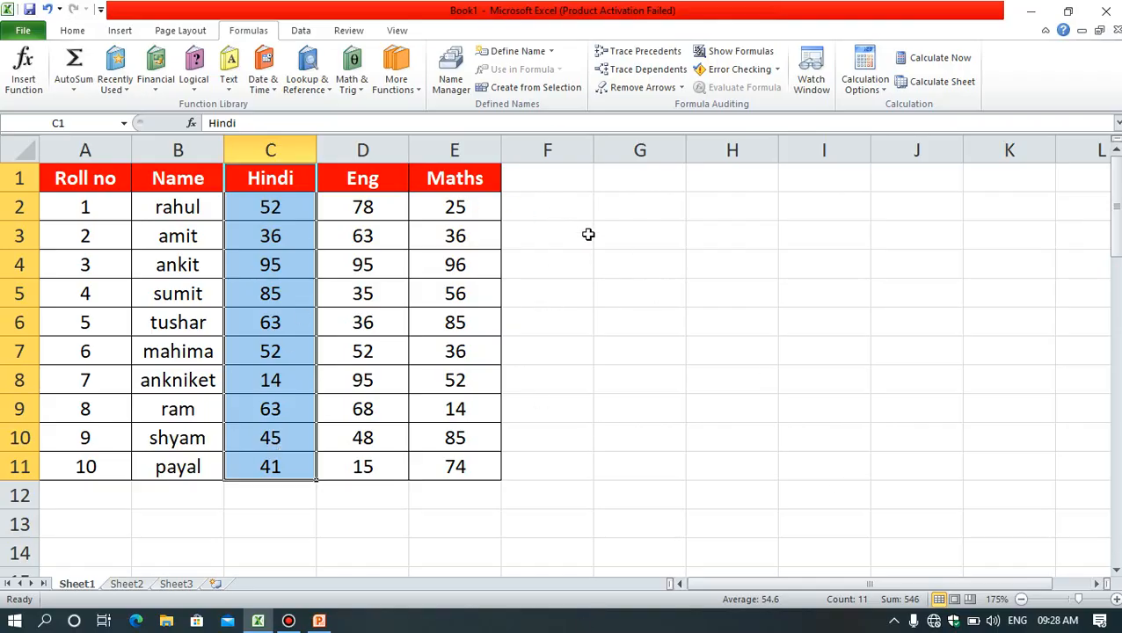
key(Page_Down)
key(Page_Down)
scroll(649, 350, up, 10)
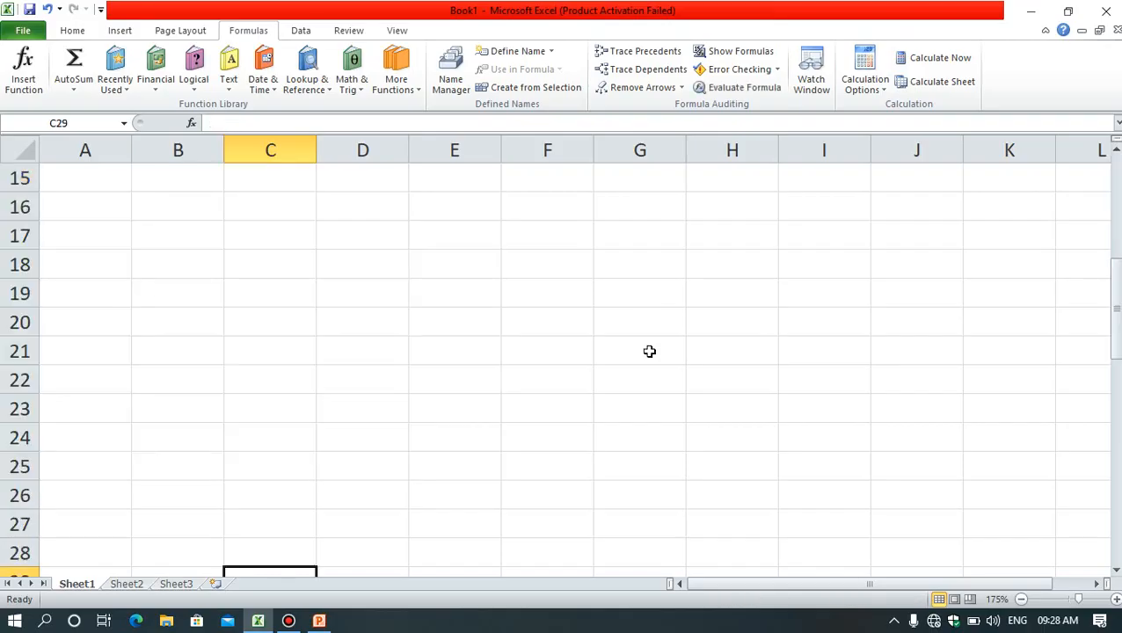
Step: Enter the formula =MAX(C2:C11) in cell G3 to find the highest Hindi mark
click(641, 229)
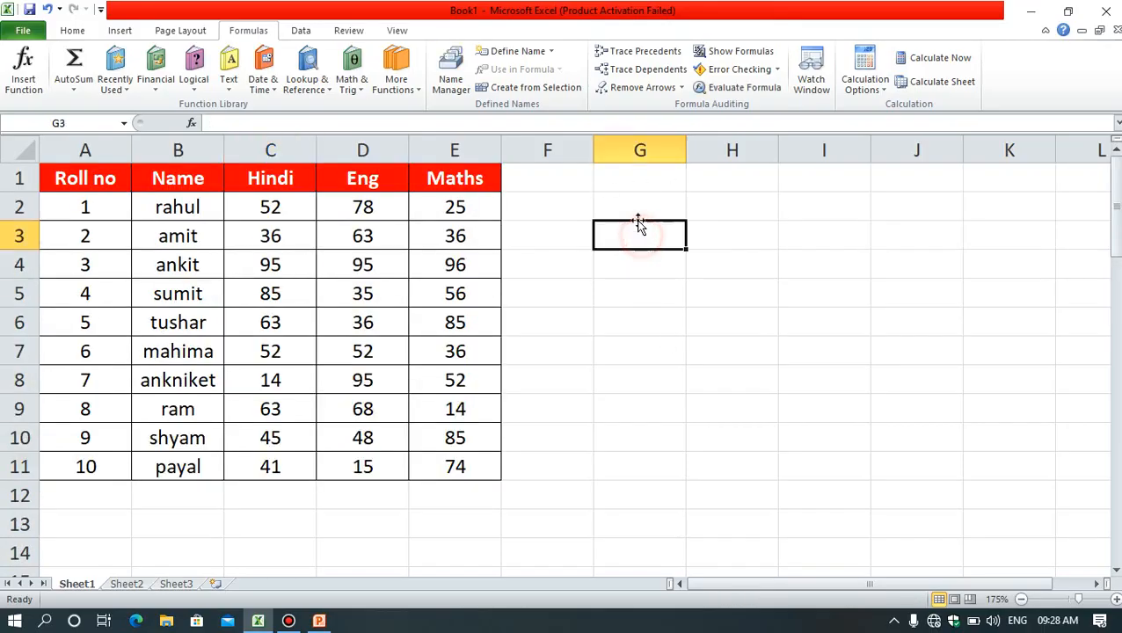
text(=)
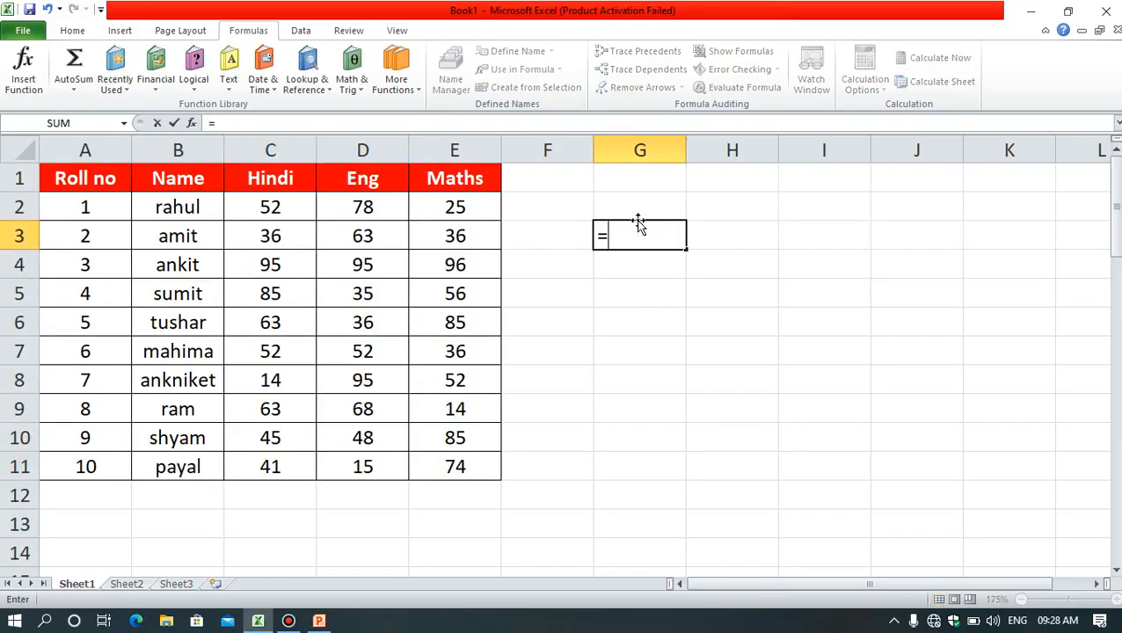
text(max)
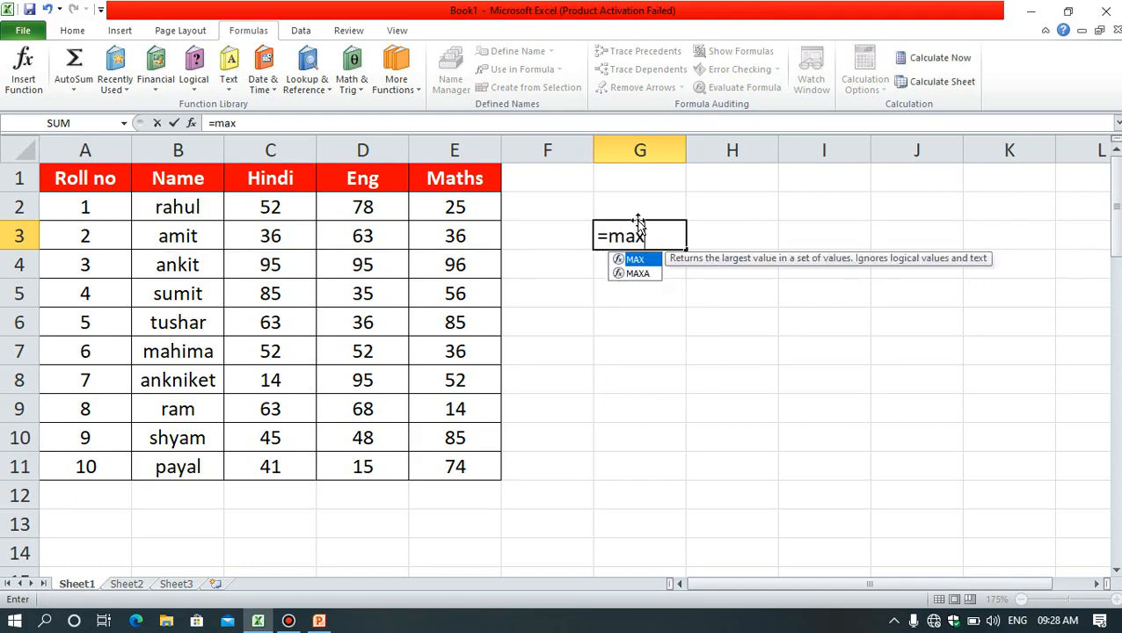
text(()
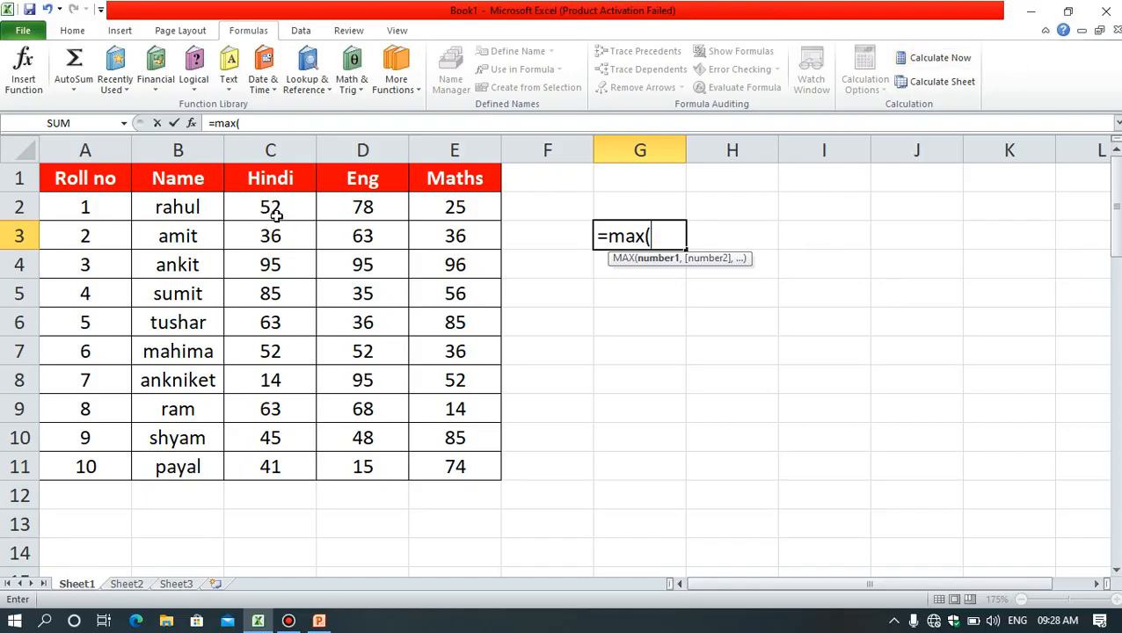
drag(275, 217, 266, 469)
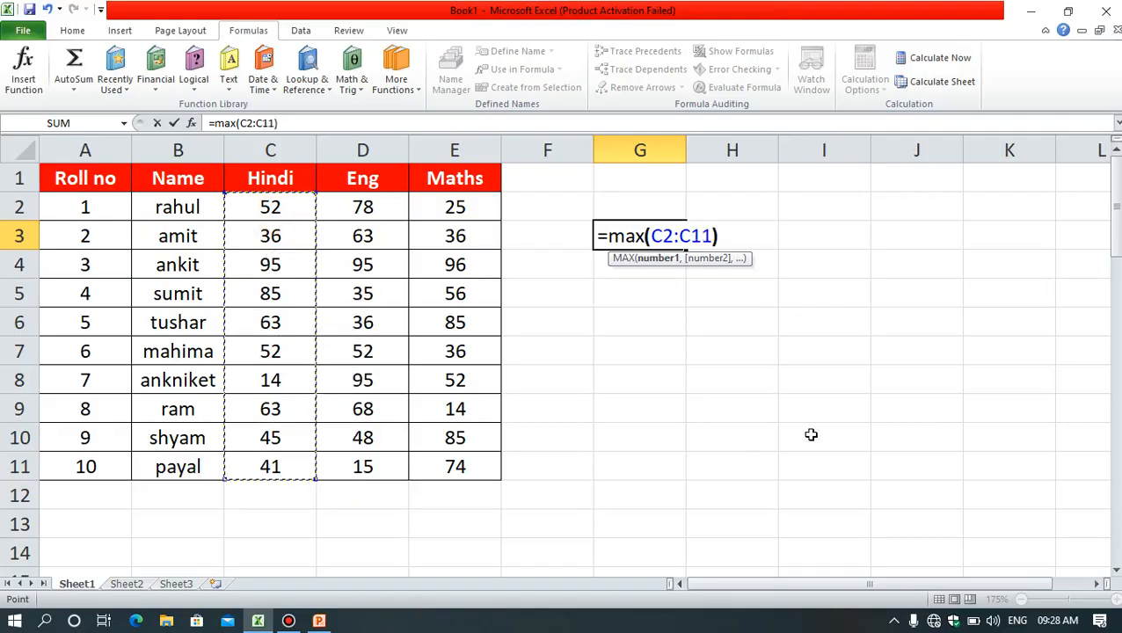
text())
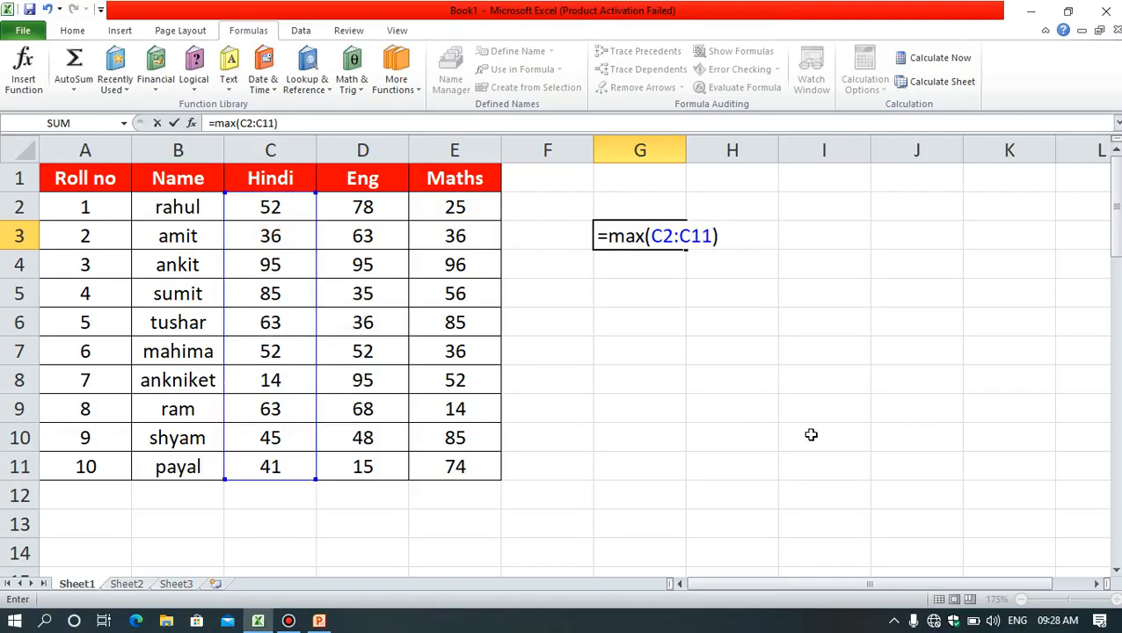
key(Return)
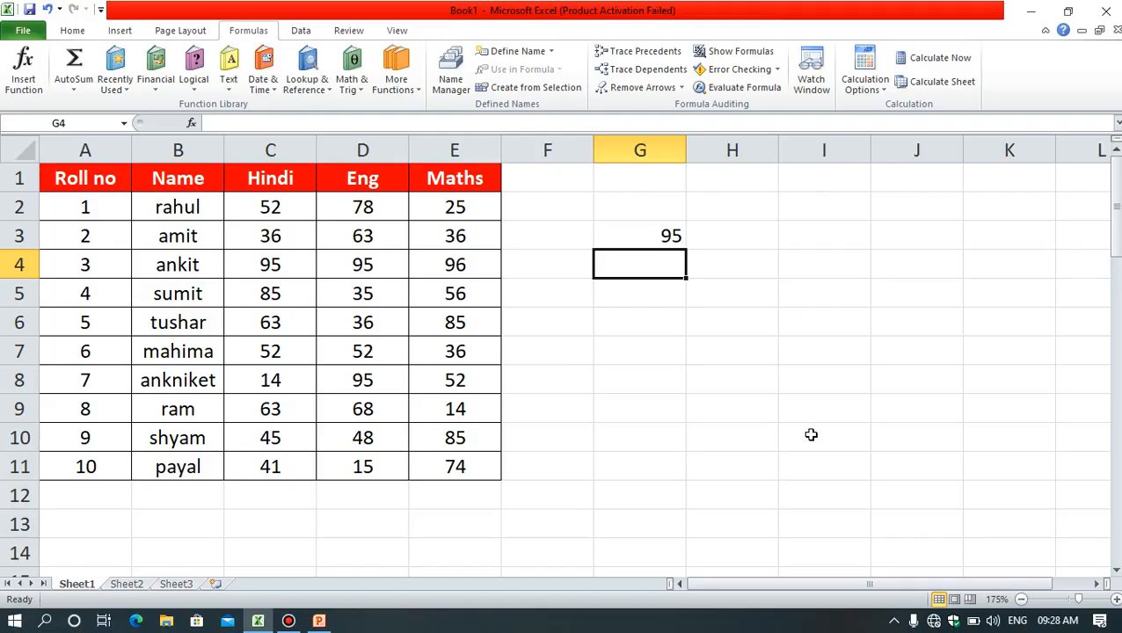
Step: Enter the formula =MIN(C2:C11) in cell G4 to find the lowest Hindi mark
text(=min()
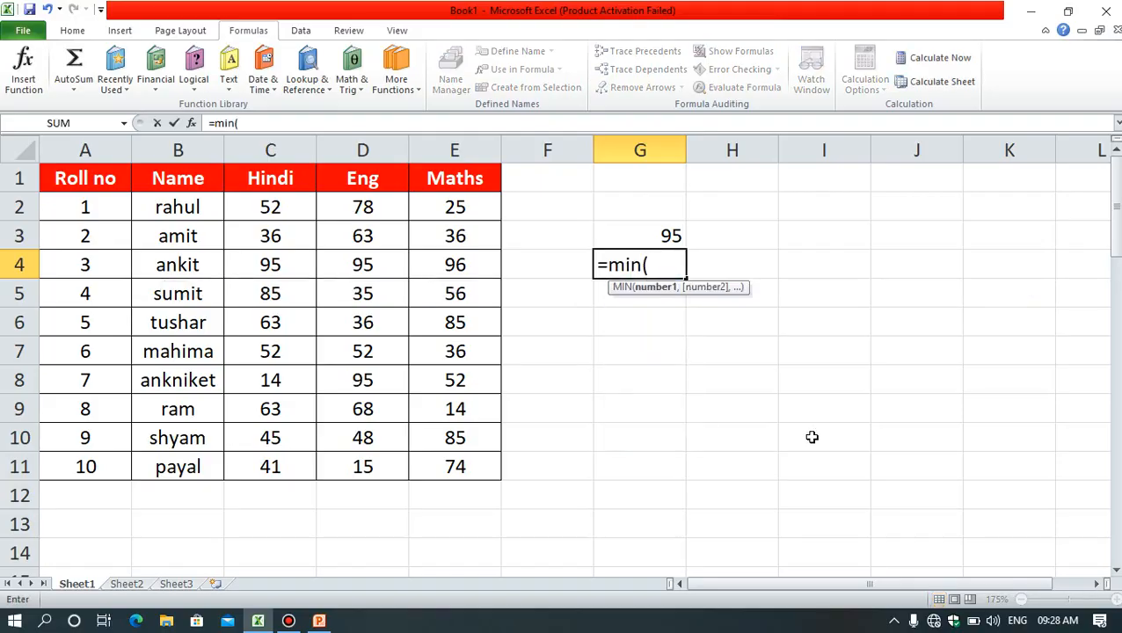
drag(272, 204, 268, 461)
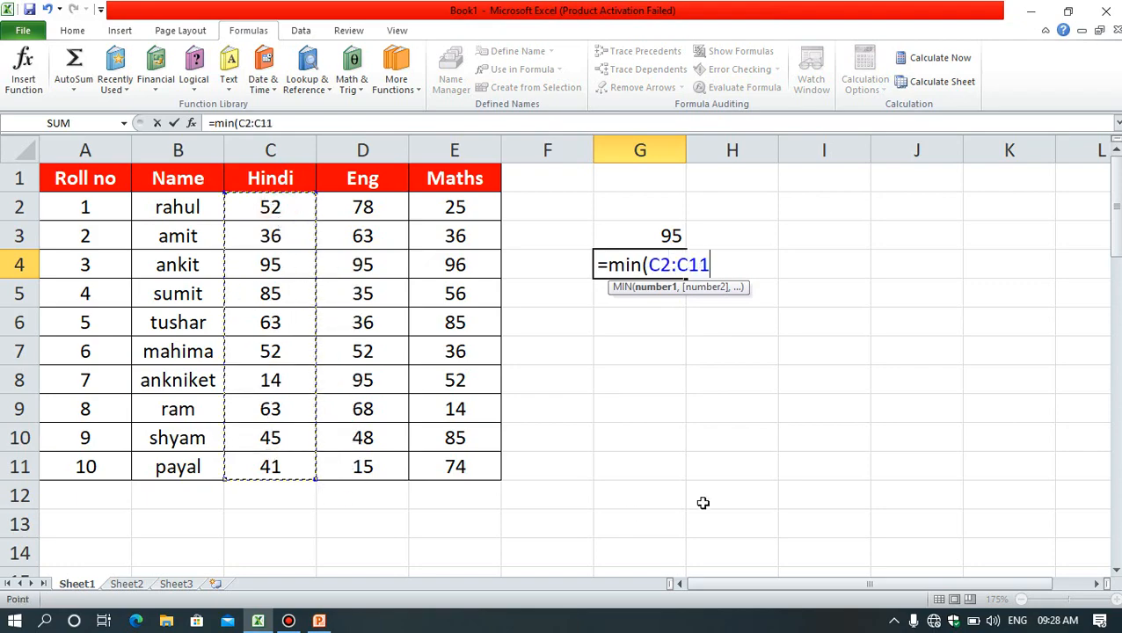
text())
key(Return)
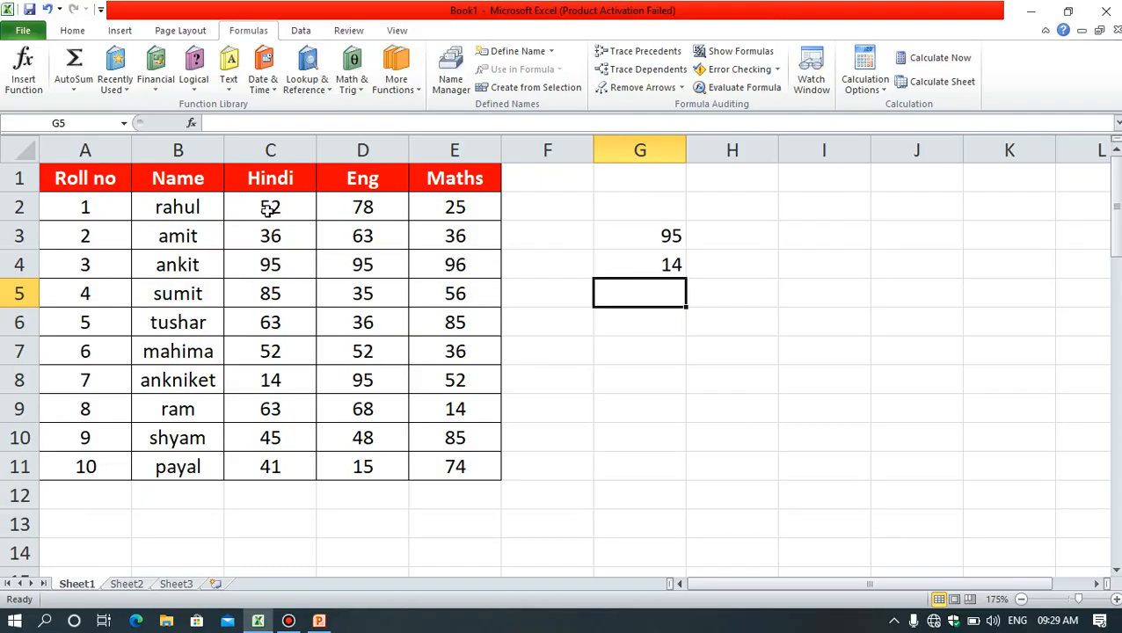
drag(283, 170, 264, 625)
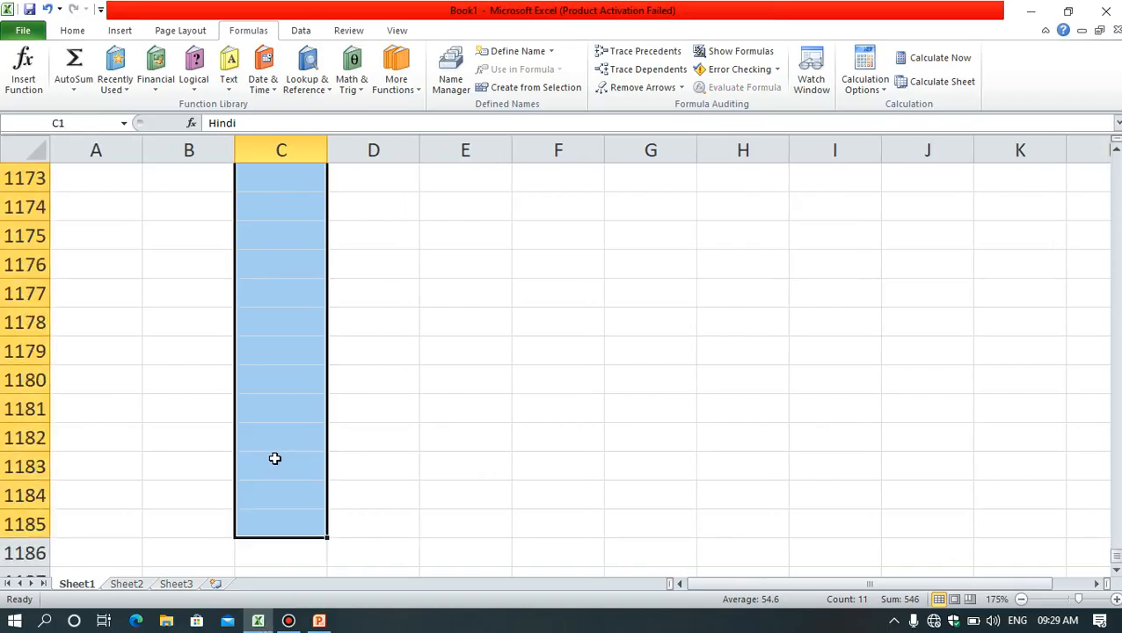
scroll(274, 458, up, 5)
scroll(275, 458, down, 5)
click(367, 524)
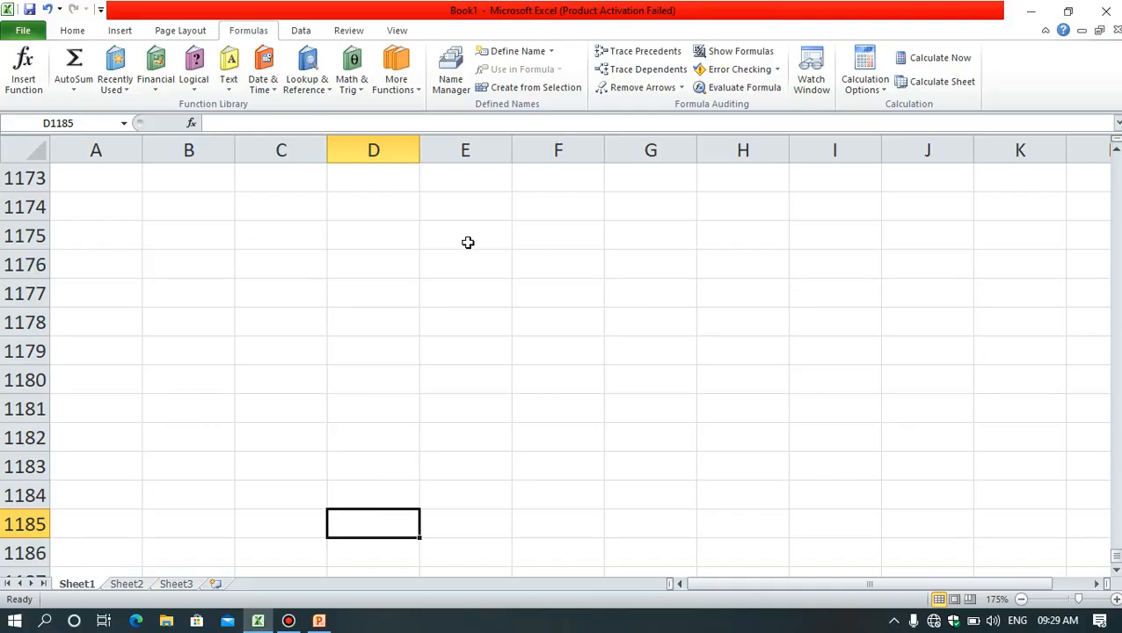
key(ctrl+Up)
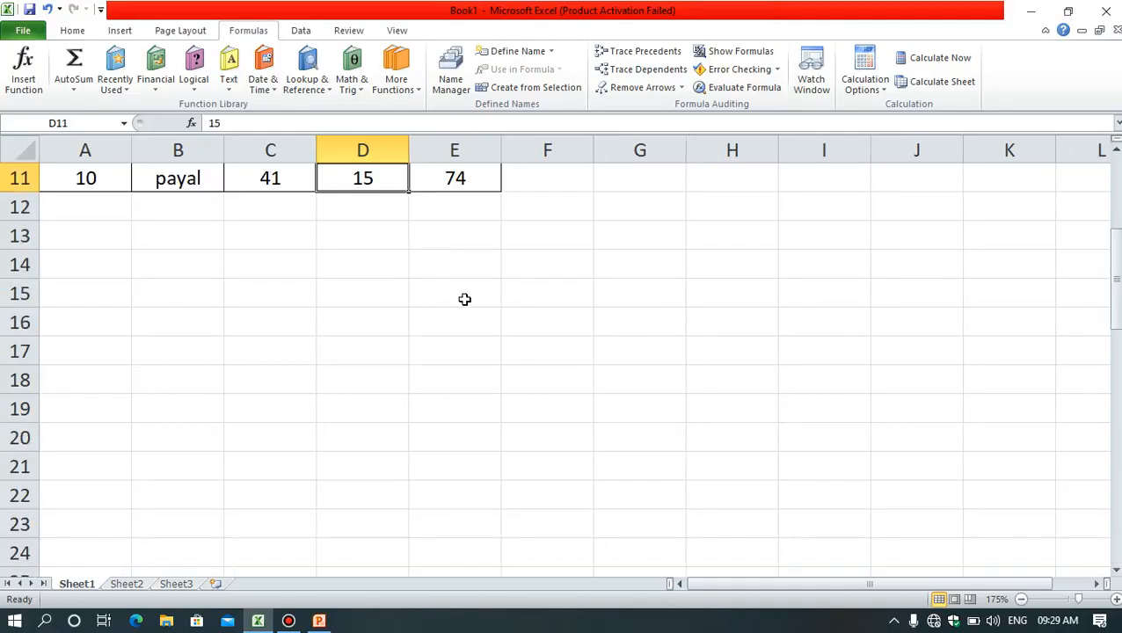
scroll(468, 300, up, 4)
Step: Inspect the MAX and MIN formulas in cells G3 and G4 and the range they reference
click(660, 238)
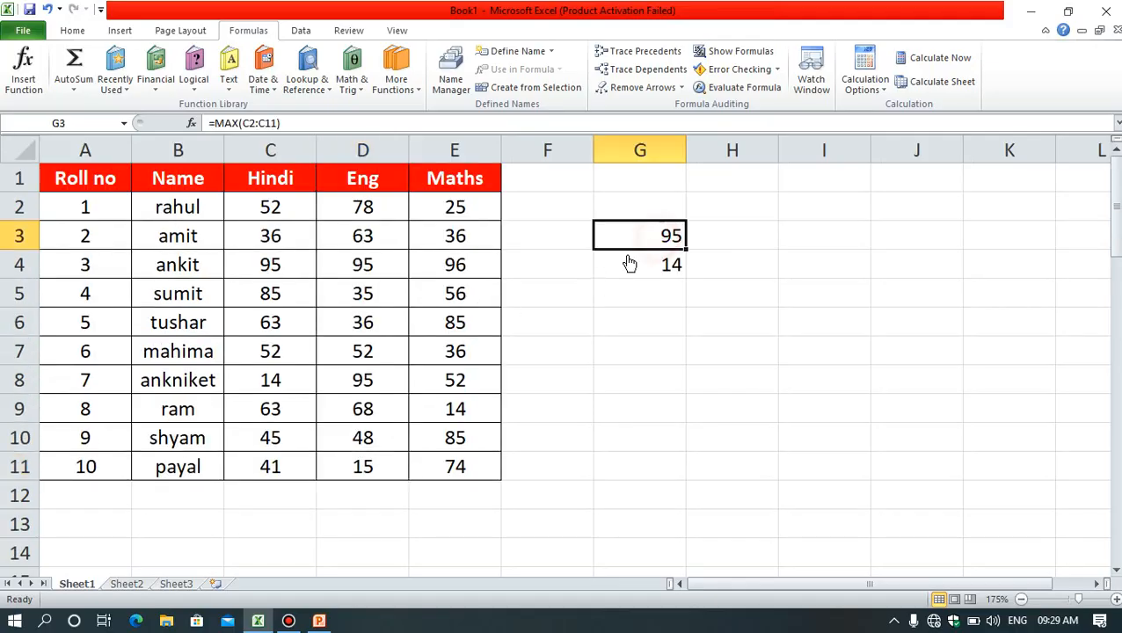
double_click(651, 246)
click(646, 264)
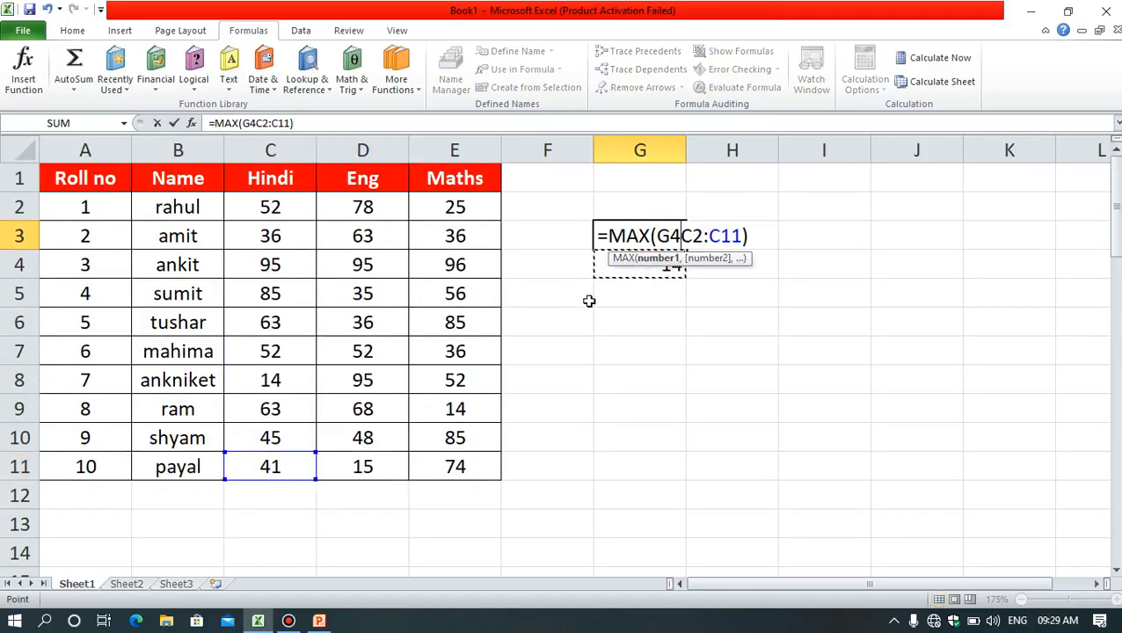
key(Return)
click(647, 265)
double_click(647, 265)
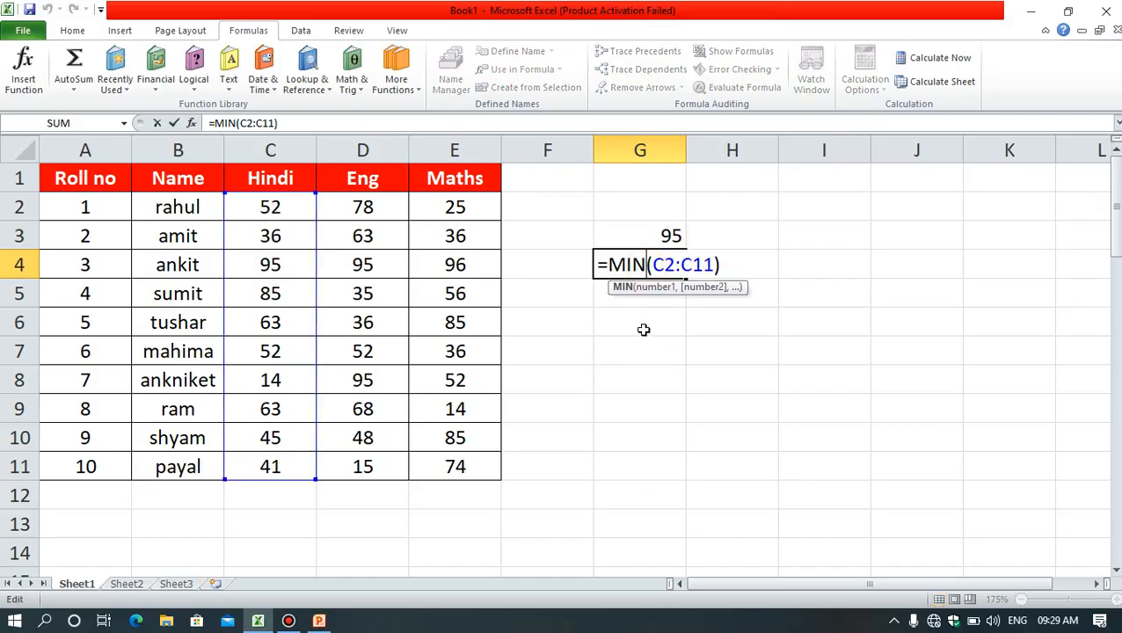
key(ctrl+Return)
click(607, 376)
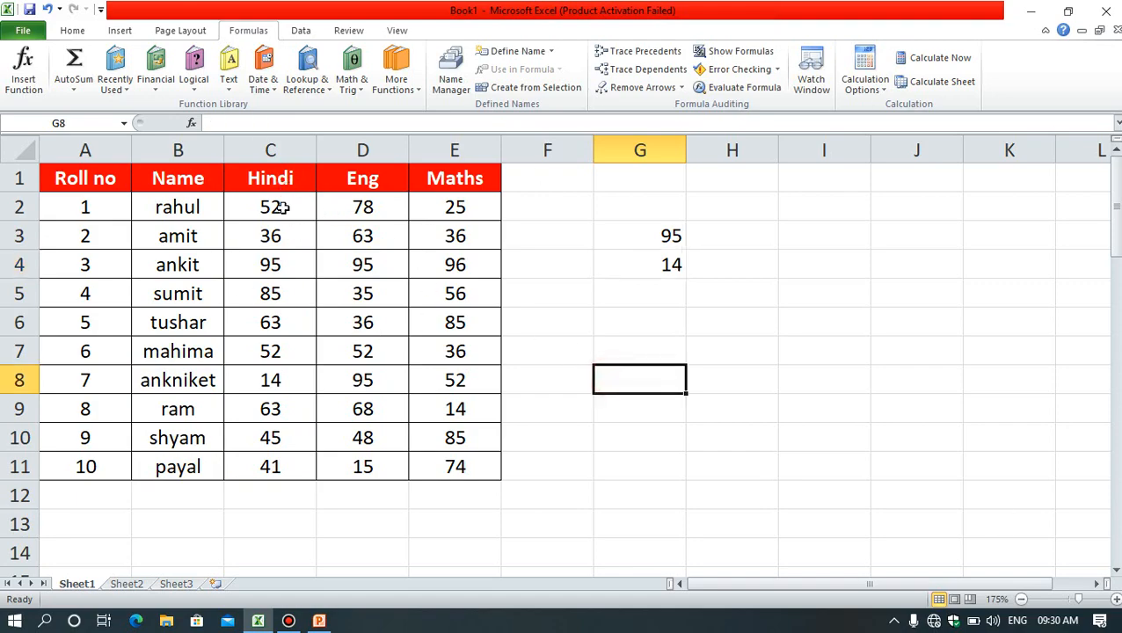
Step: Define the name Hindi for the range C1:C11 on Sheet1 with Workbook scope
drag(280, 179, 270, 468)
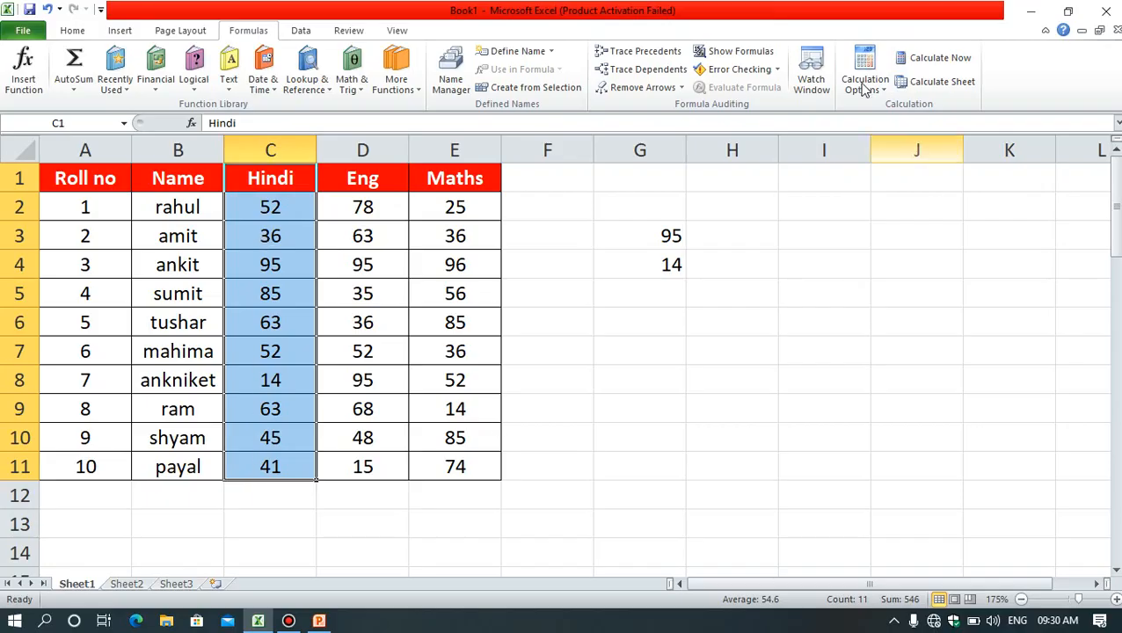
click(513, 52)
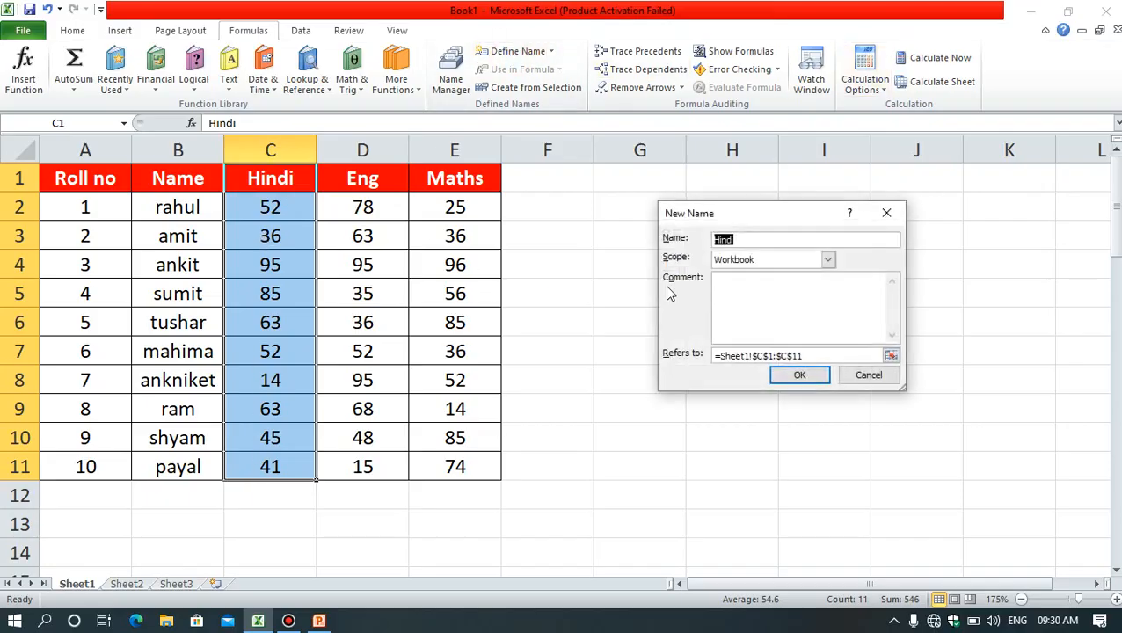
drag(757, 216, 768, 181)
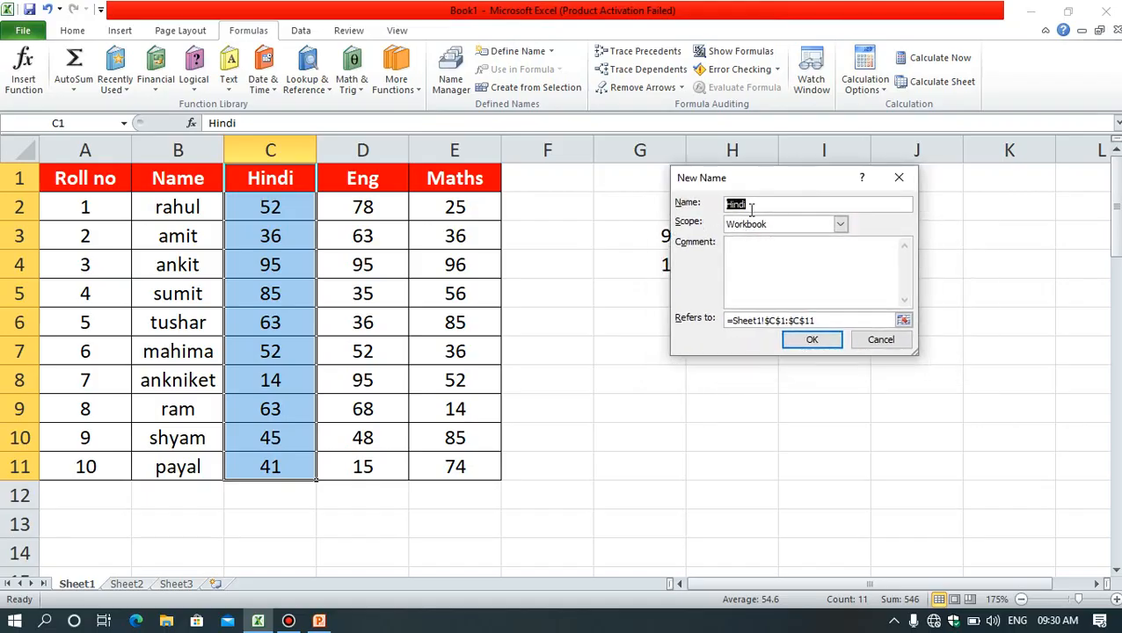
click(761, 209)
click(840, 225)
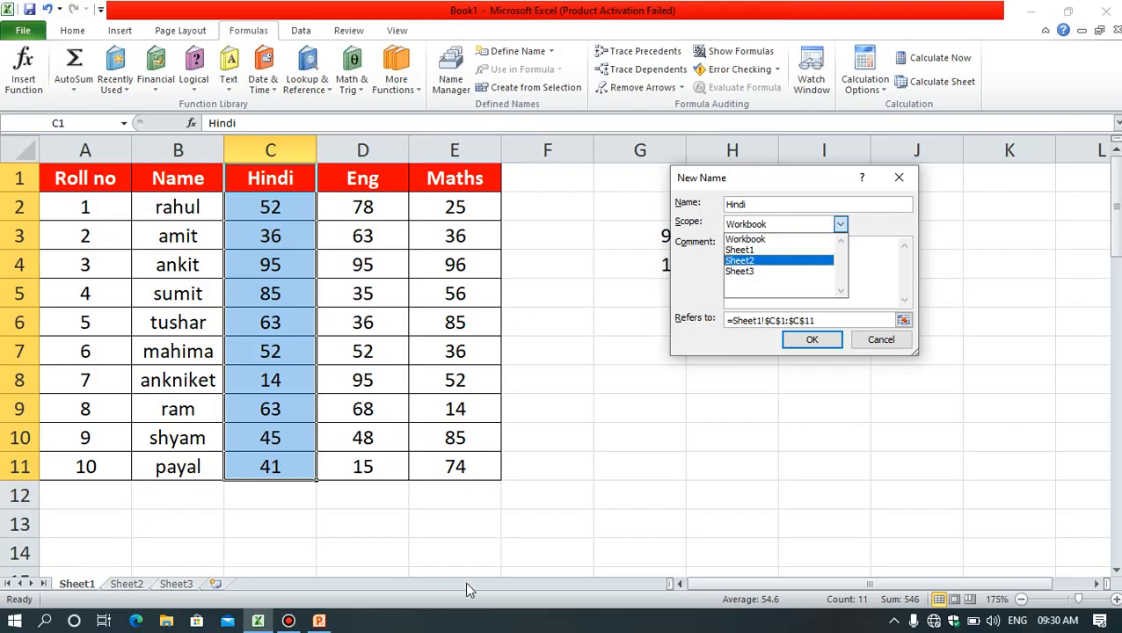
click(748, 241)
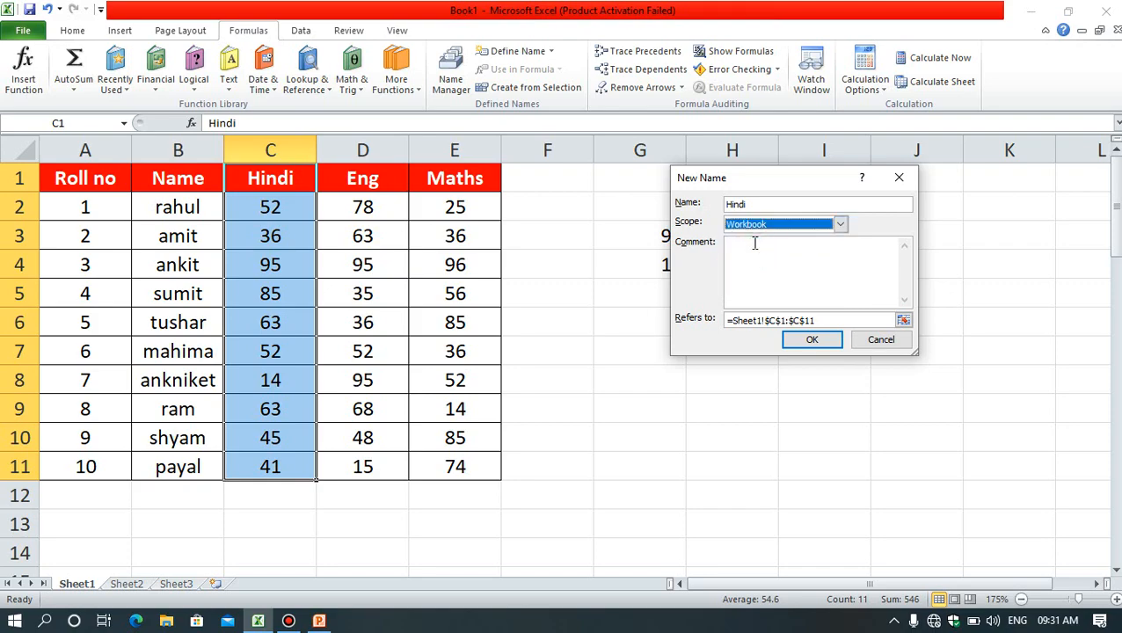
click(745, 253)
click(833, 321)
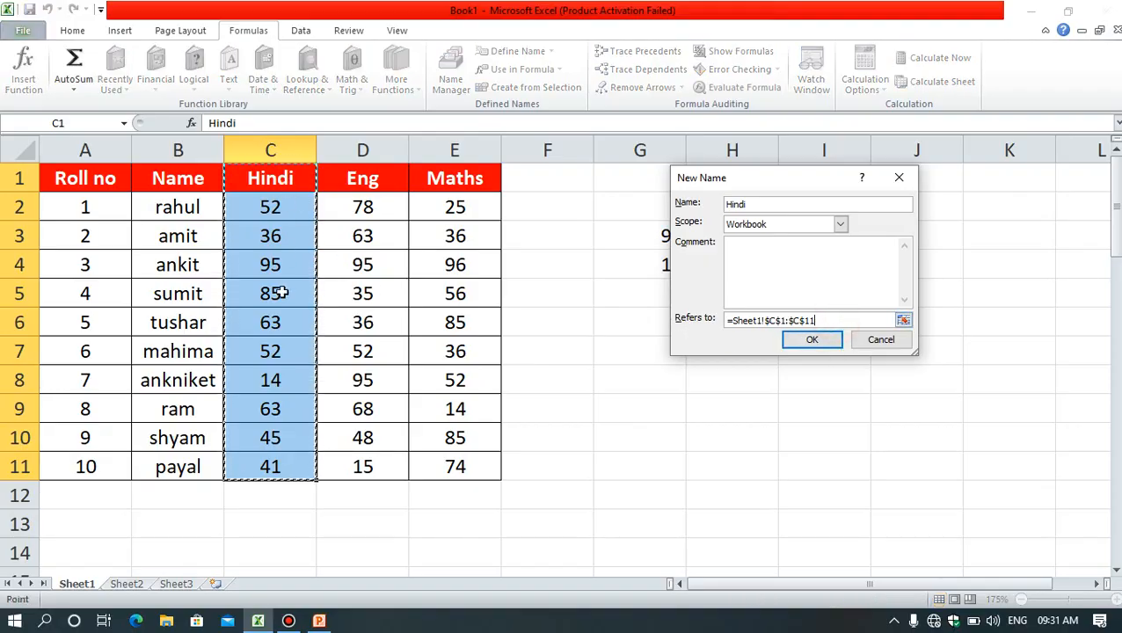
click(812, 342)
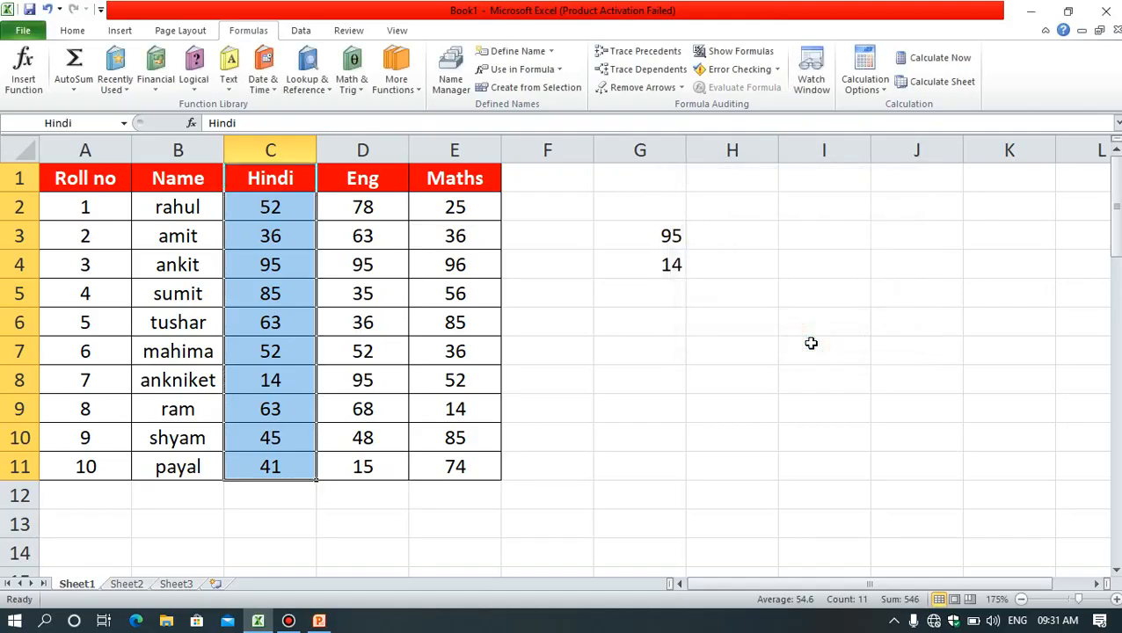
Step: Enter the formula =MAX(Hindi) in cell G6, using the named range
click(651, 325)
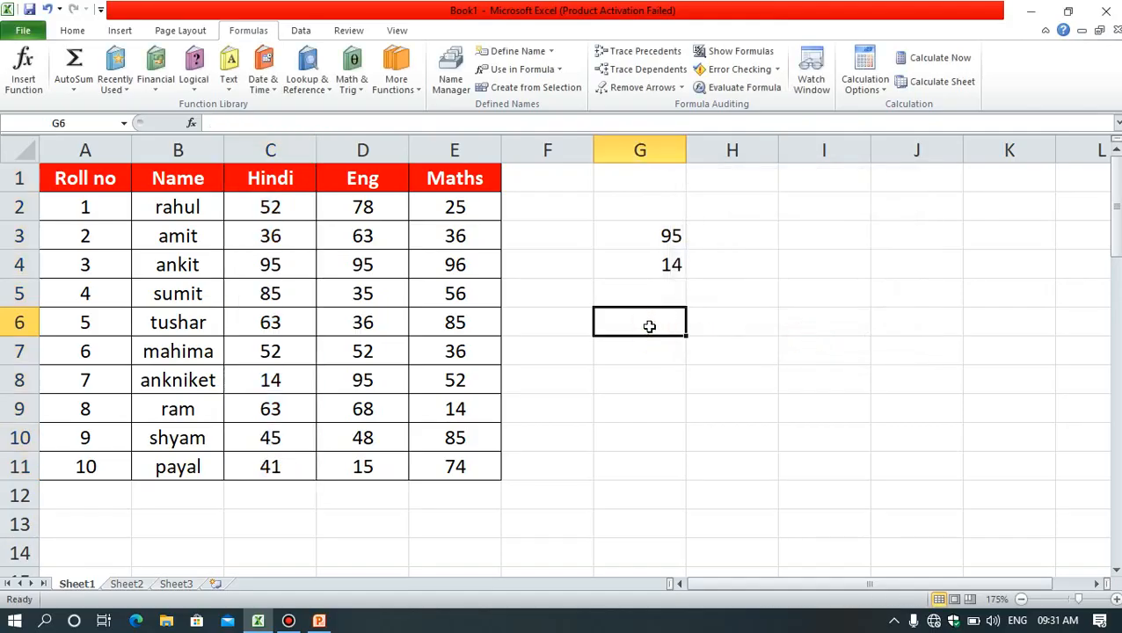
text(=max)
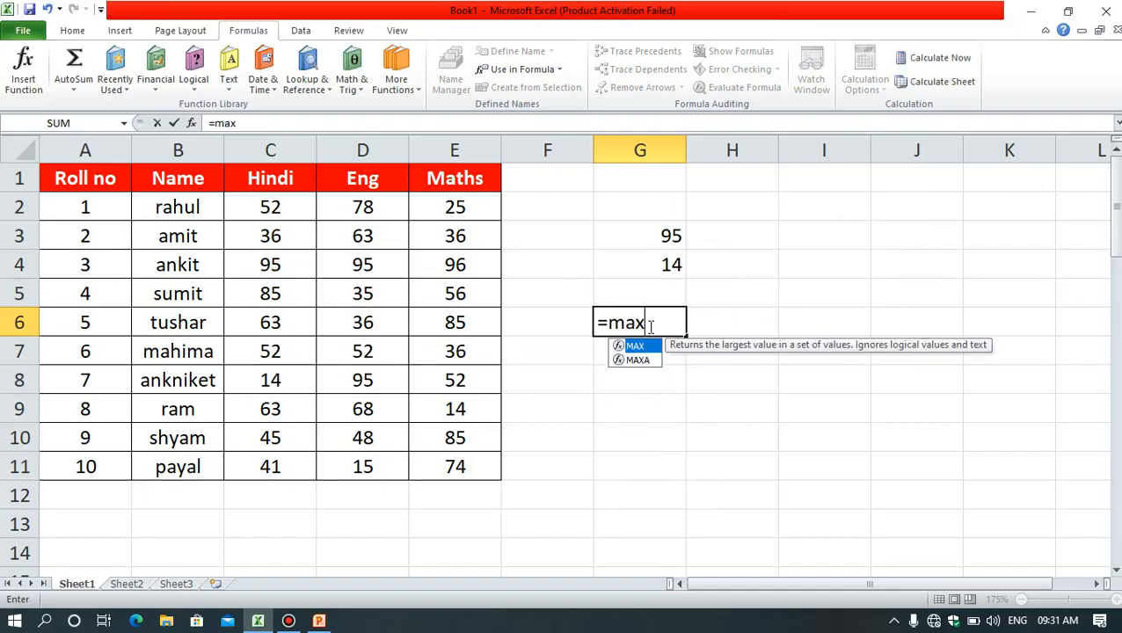
text(()
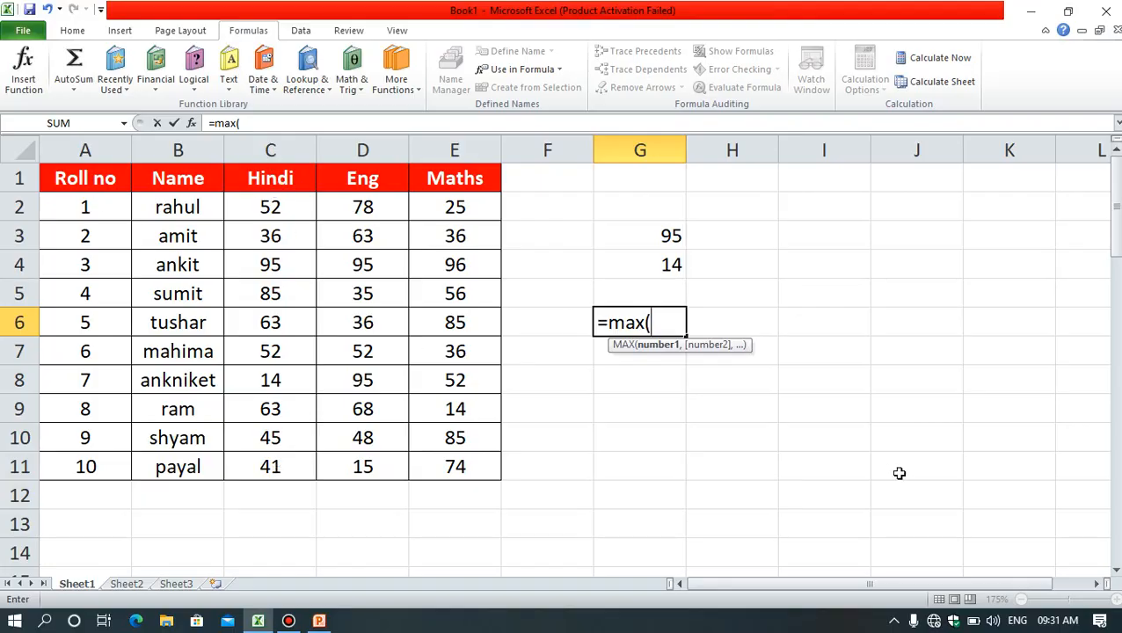
text(Hindi)
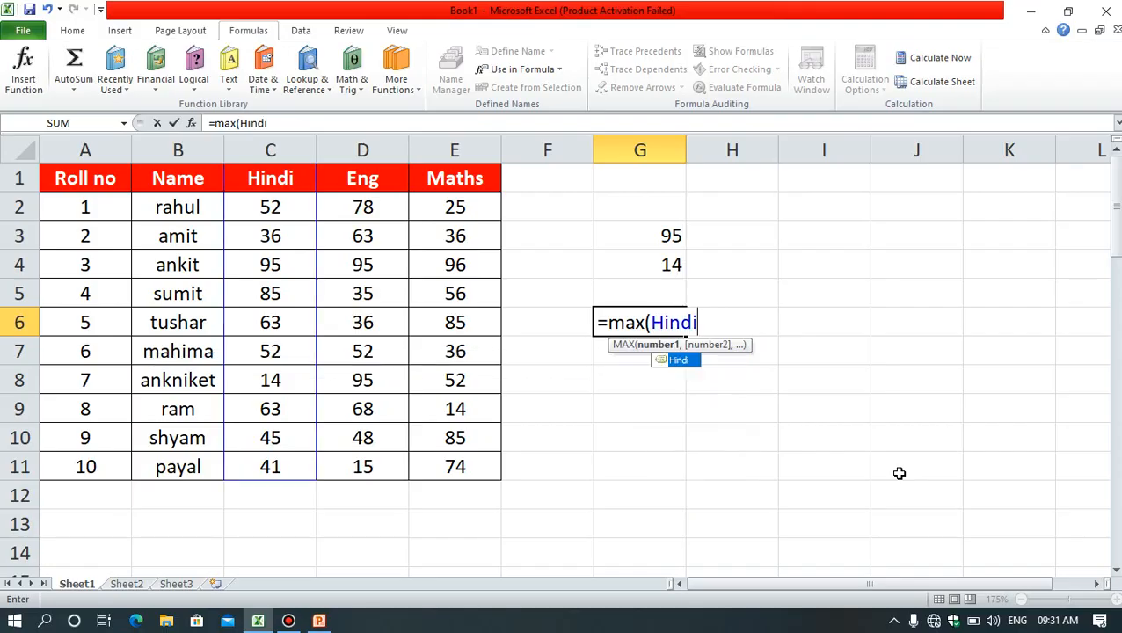
text())
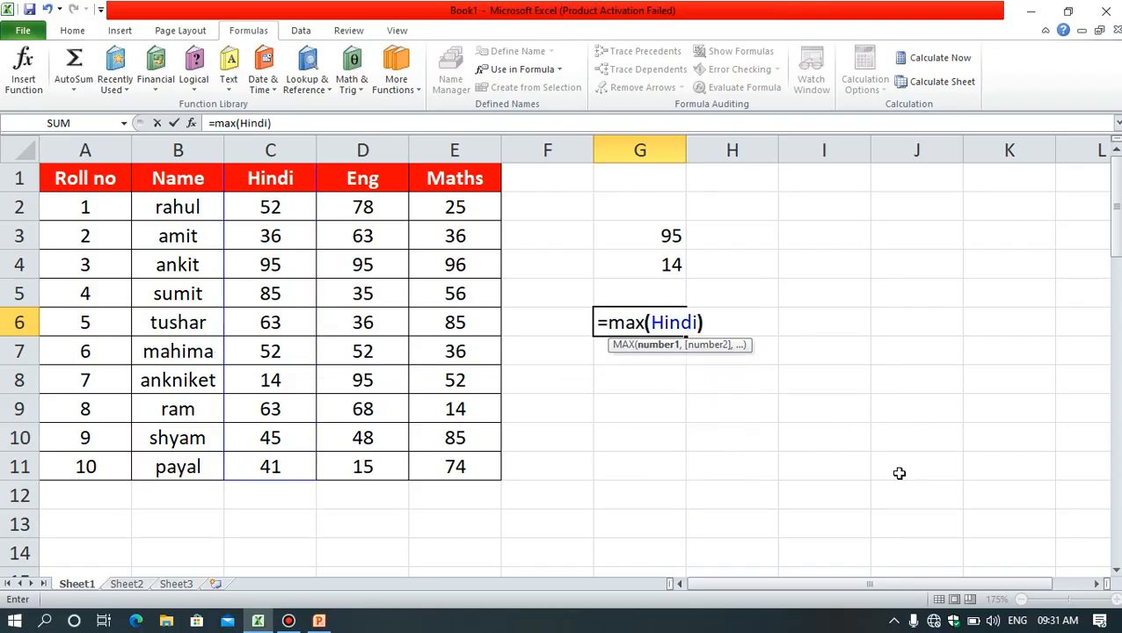
key(Return)
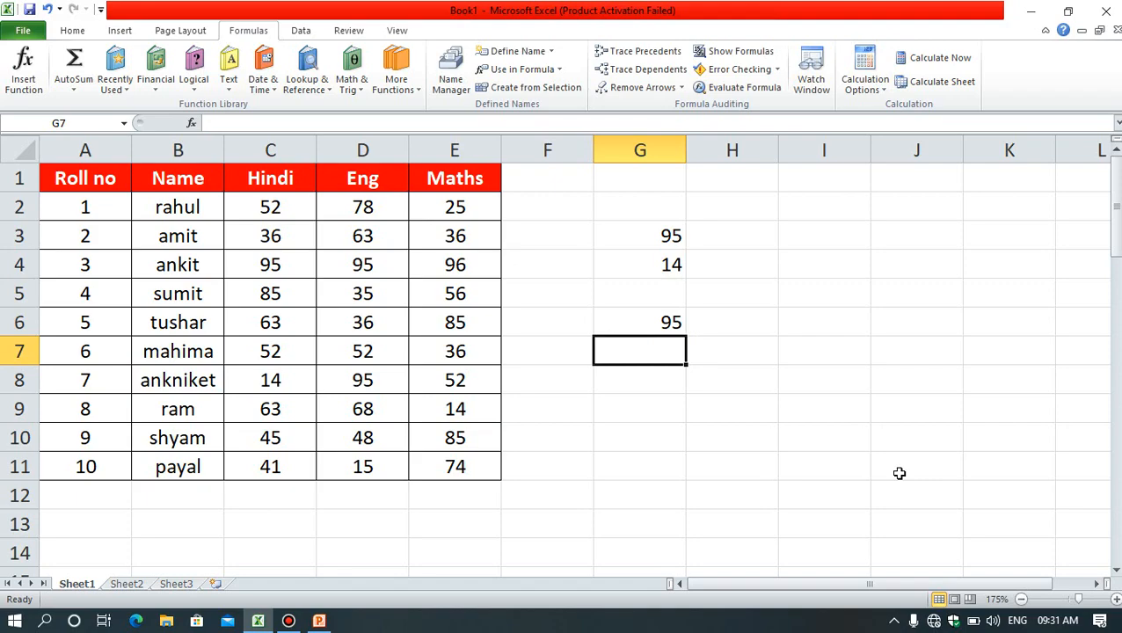
Step: Enter the formula =MIN(Hindi) in cell G7, using the named range
text(=m)
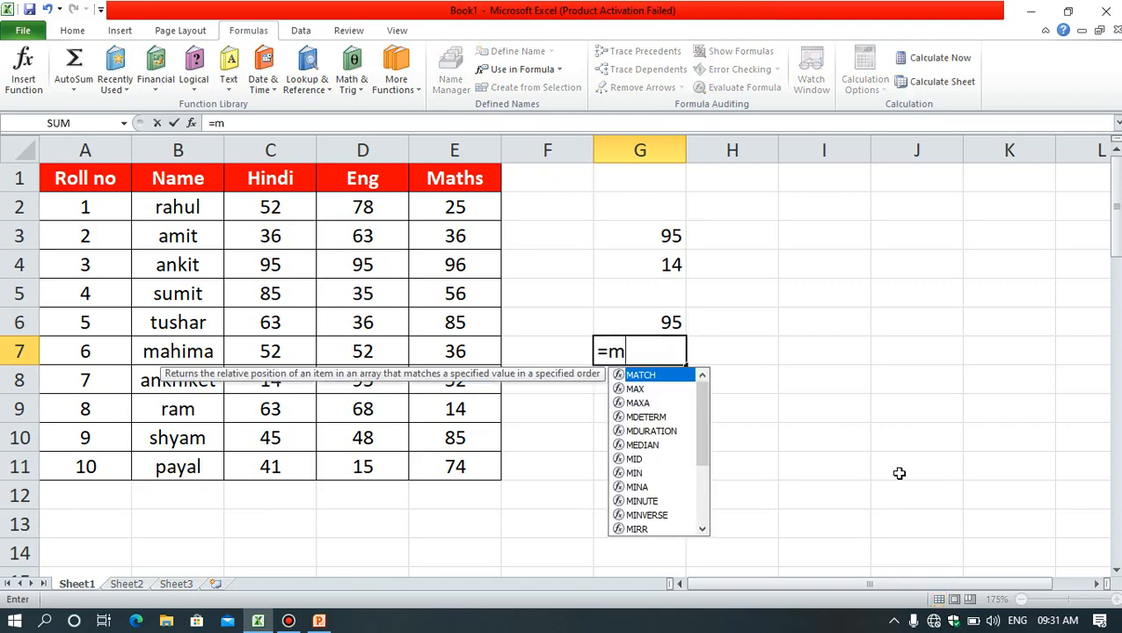
text(in()
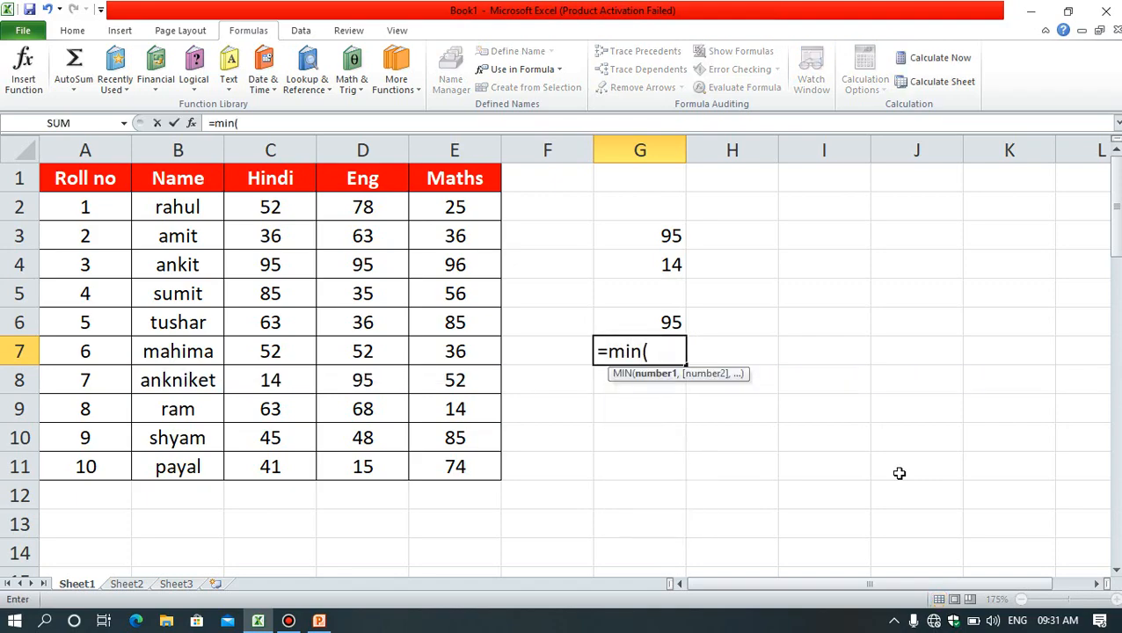
text(Hind)
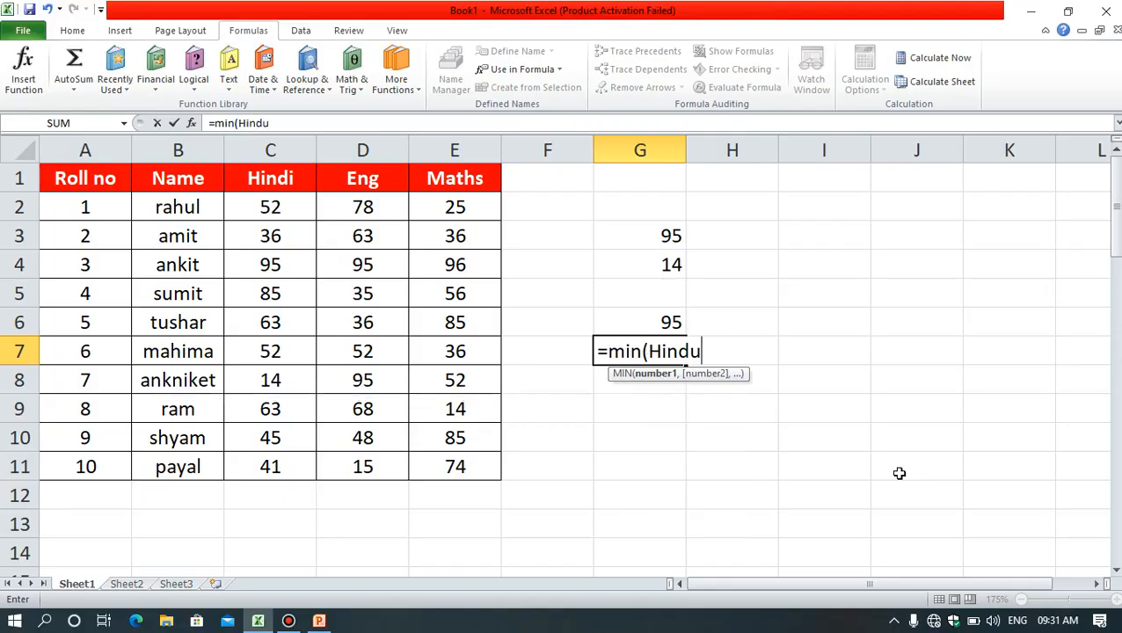
text(i)
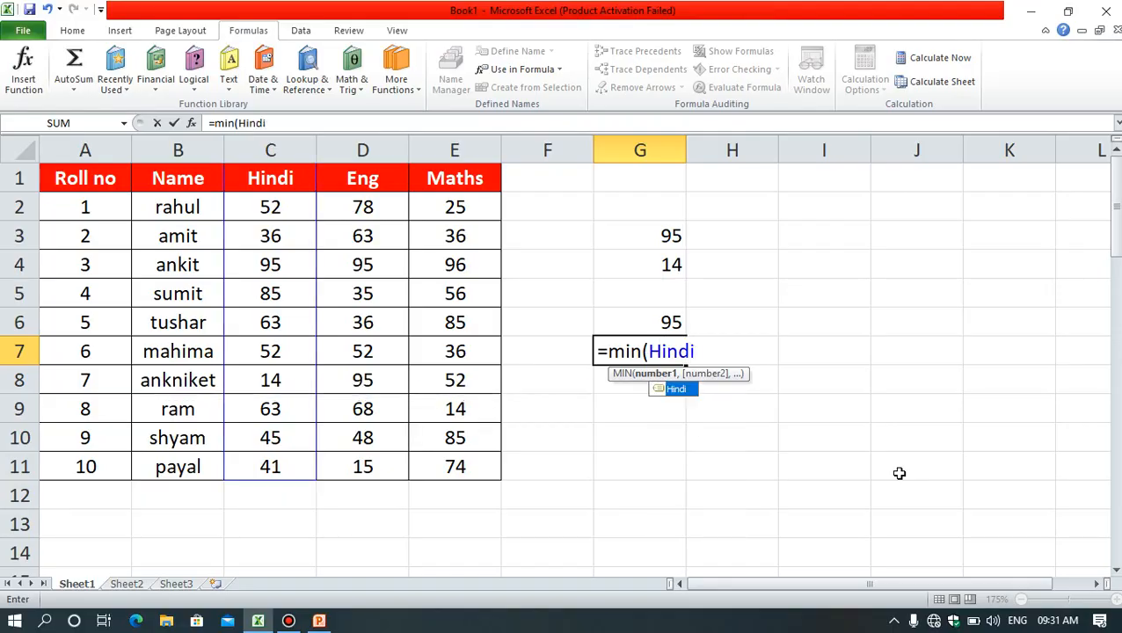
text())
key(Return)
key(Up)
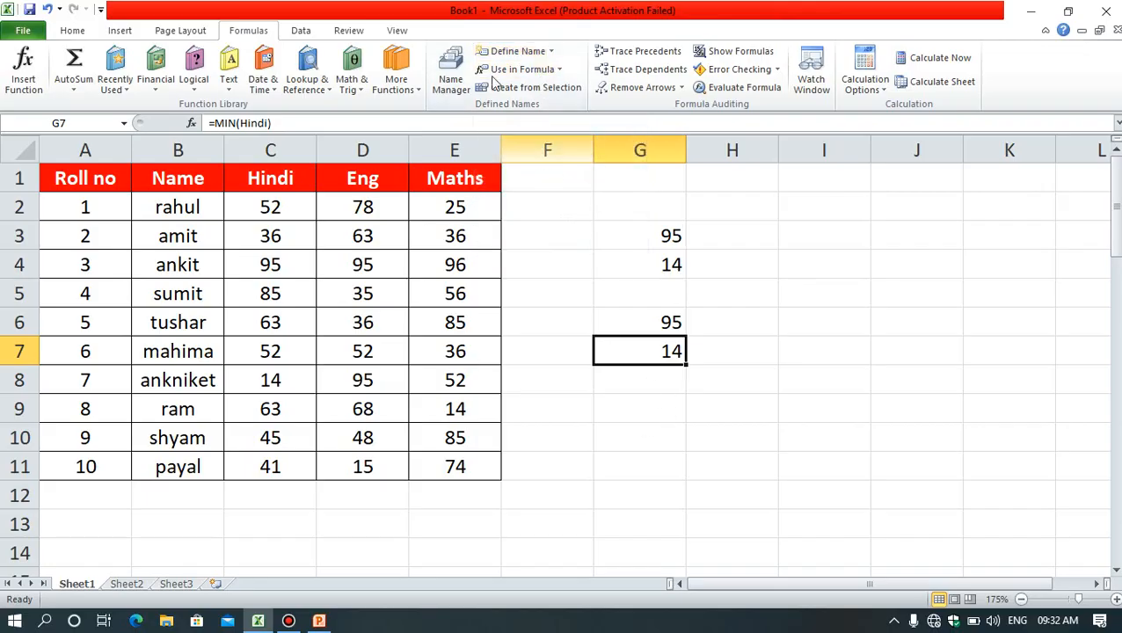
Step: Enter the formula =SUM(Hindi) in cell G8, inserting Hindi from the defined names available for formulas
click(655, 379)
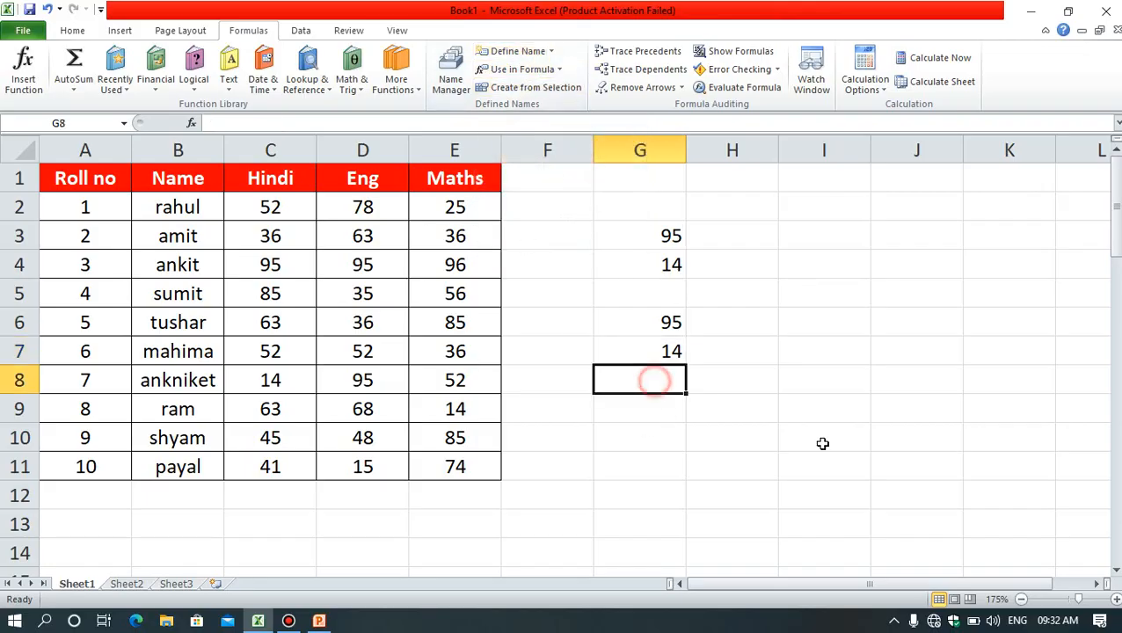
text(=s)
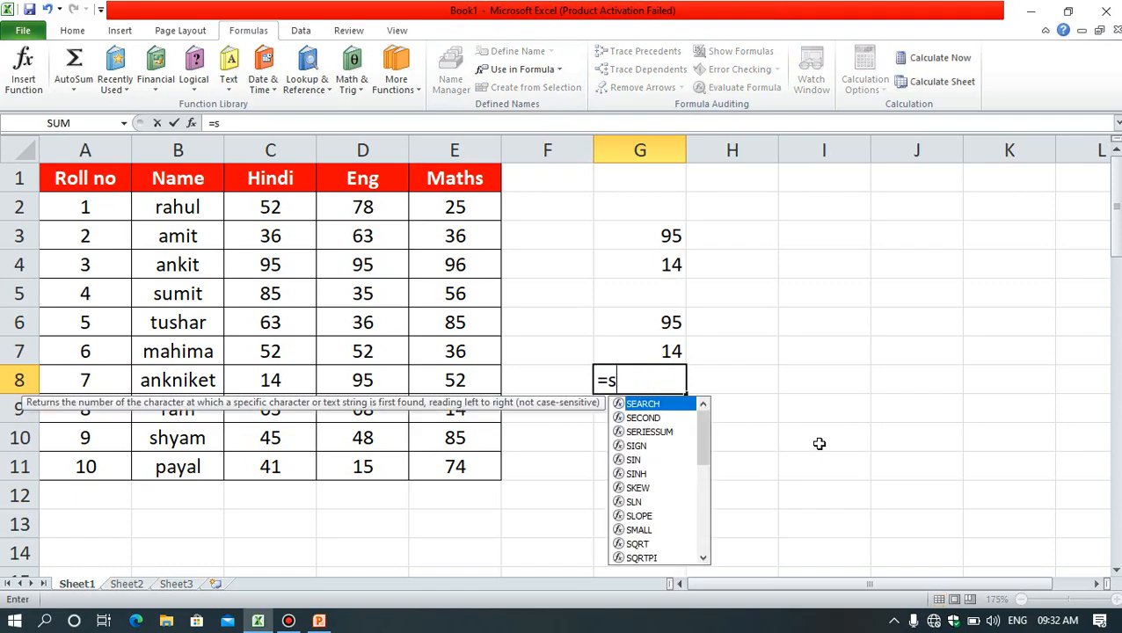
text(um()
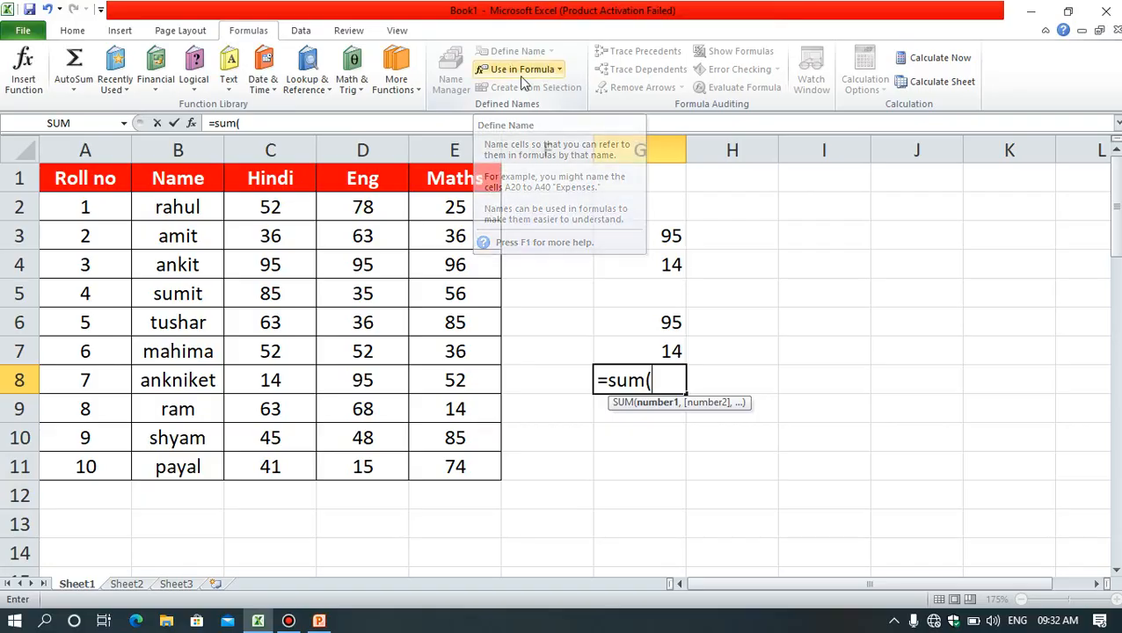
click(556, 77)
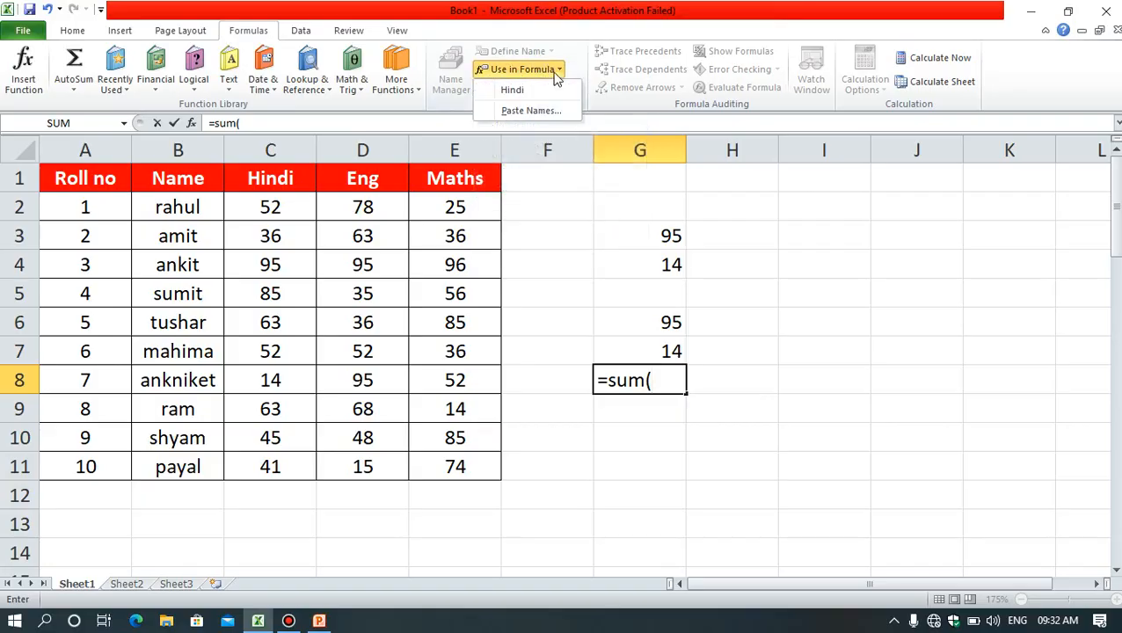
click(664, 383)
click(541, 78)
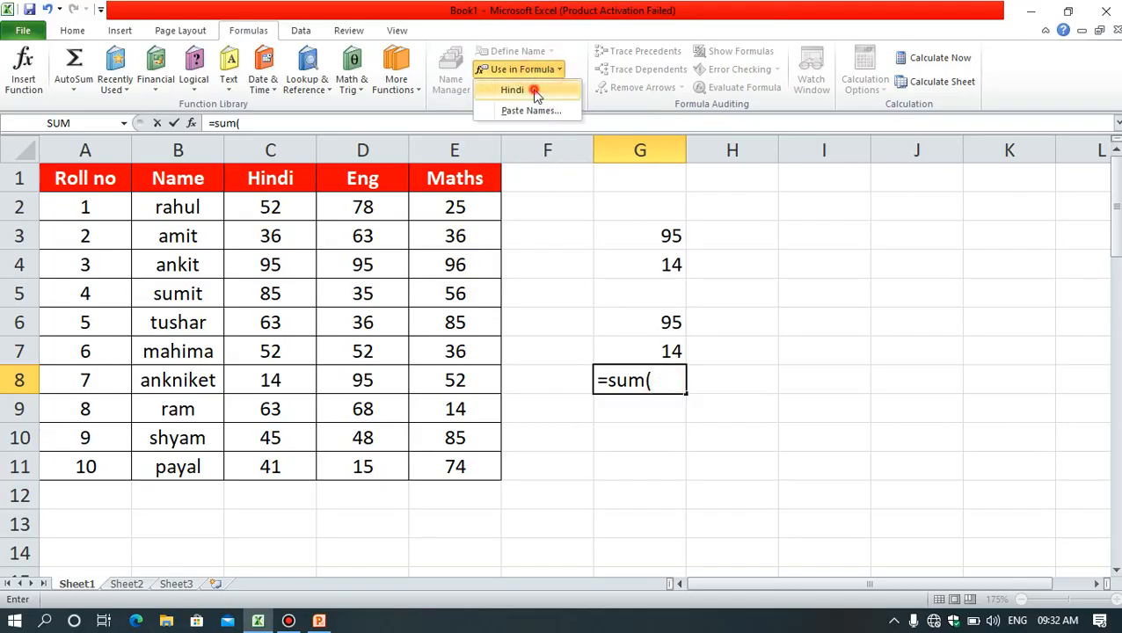
click(532, 90)
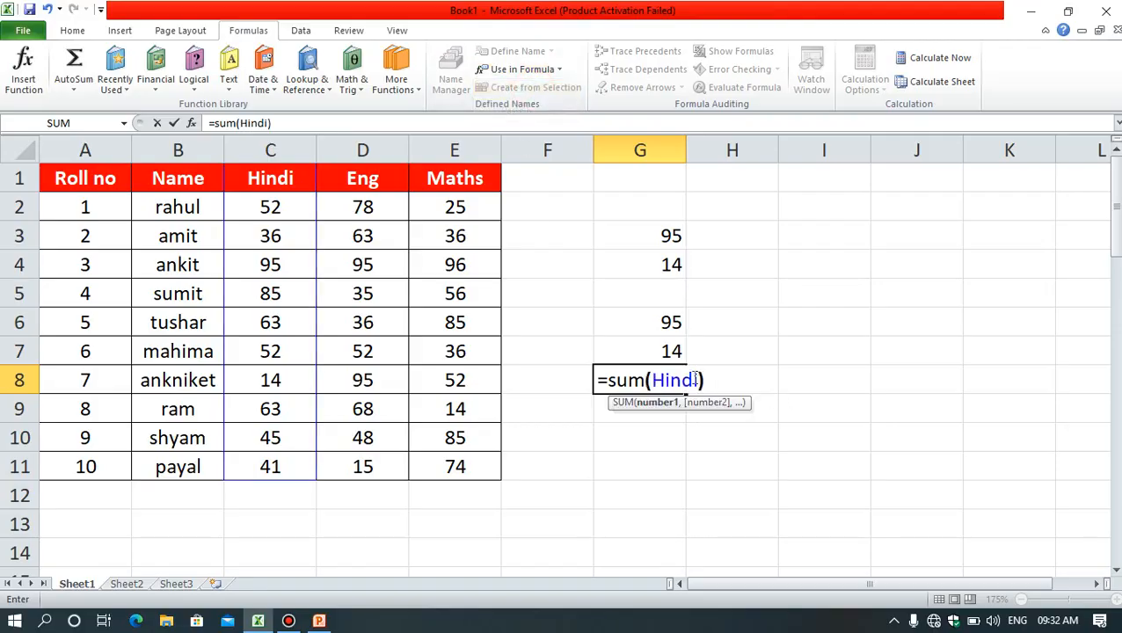
key(Return)
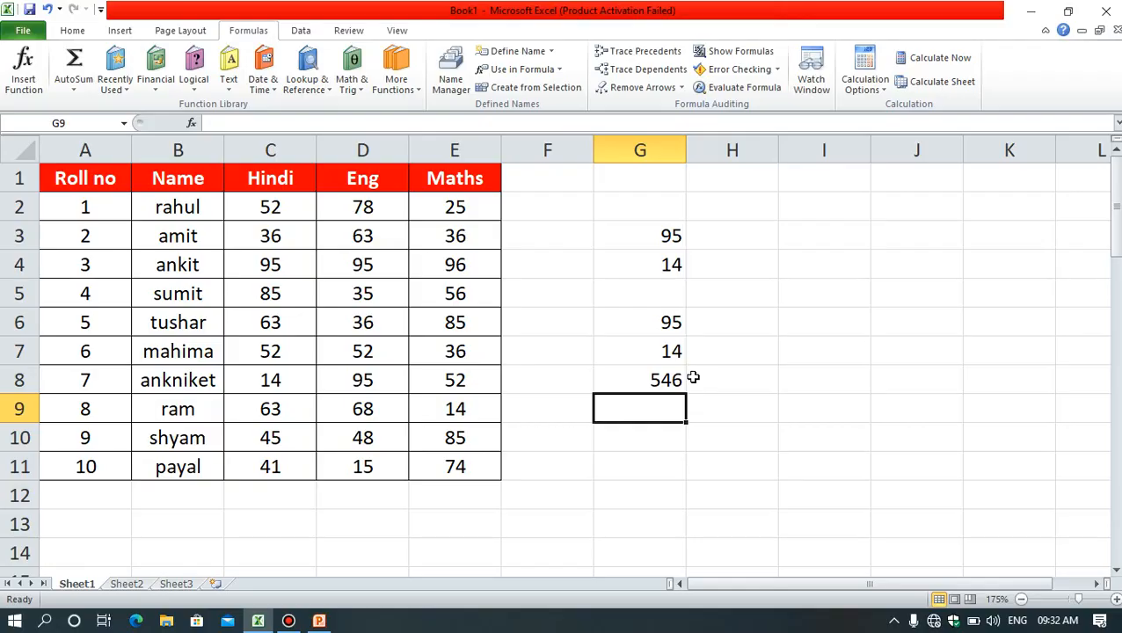
Step: Add the name Eng in the Name Manager for the range D2:D11 on Sheet1 with Workbook scope
click(459, 79)
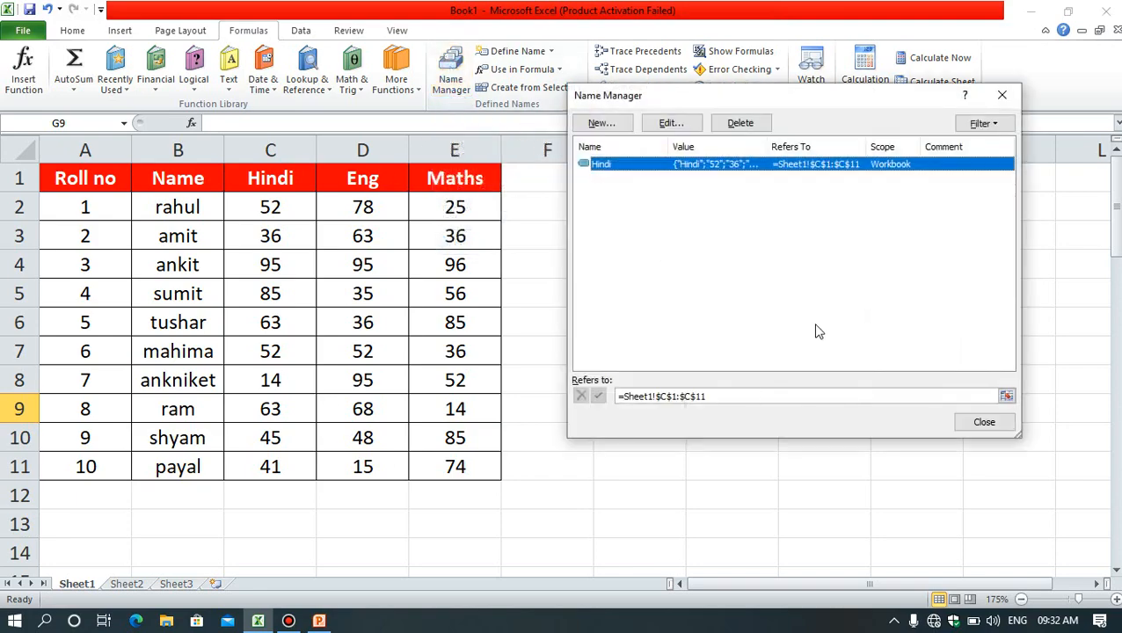
click(681, 207)
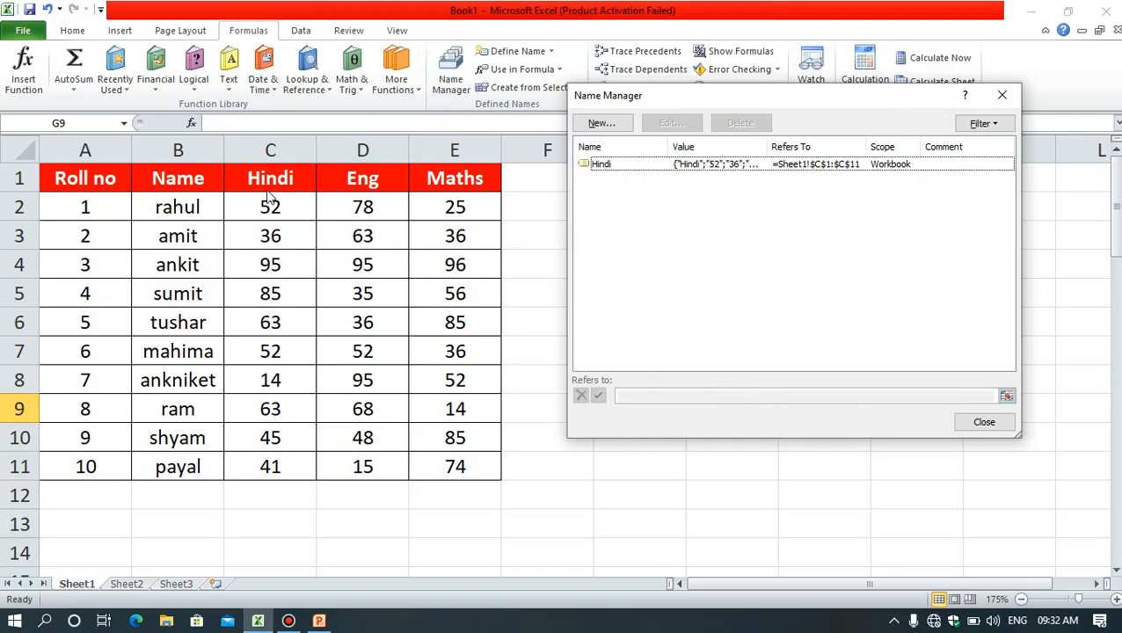
click(591, 164)
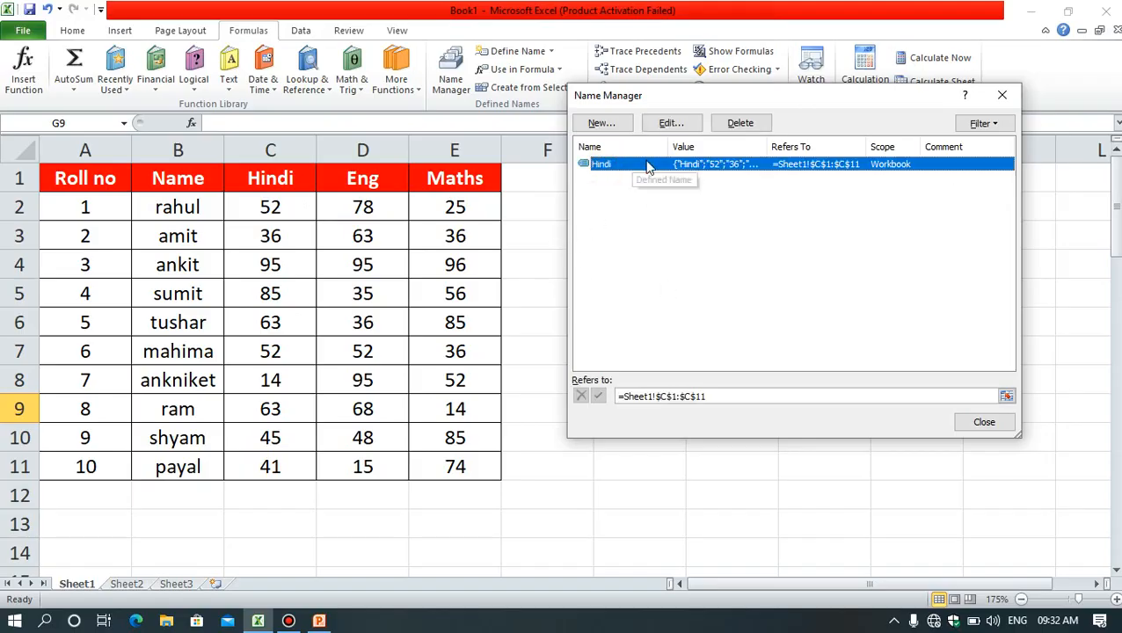
click(604, 126)
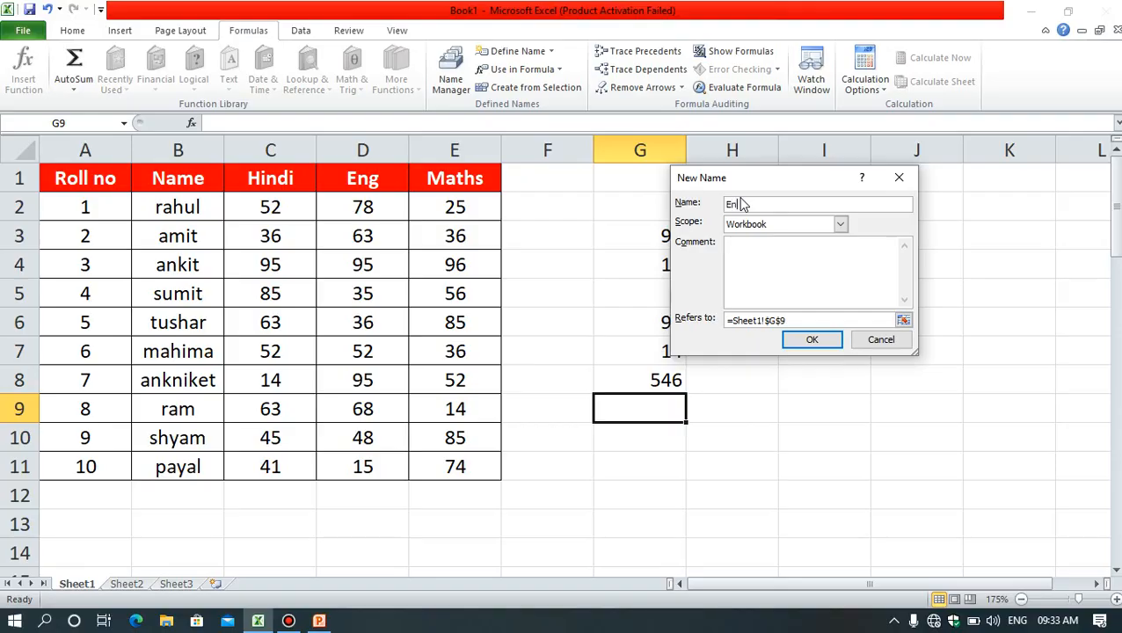
click(767, 260)
drag(809, 321, 727, 323)
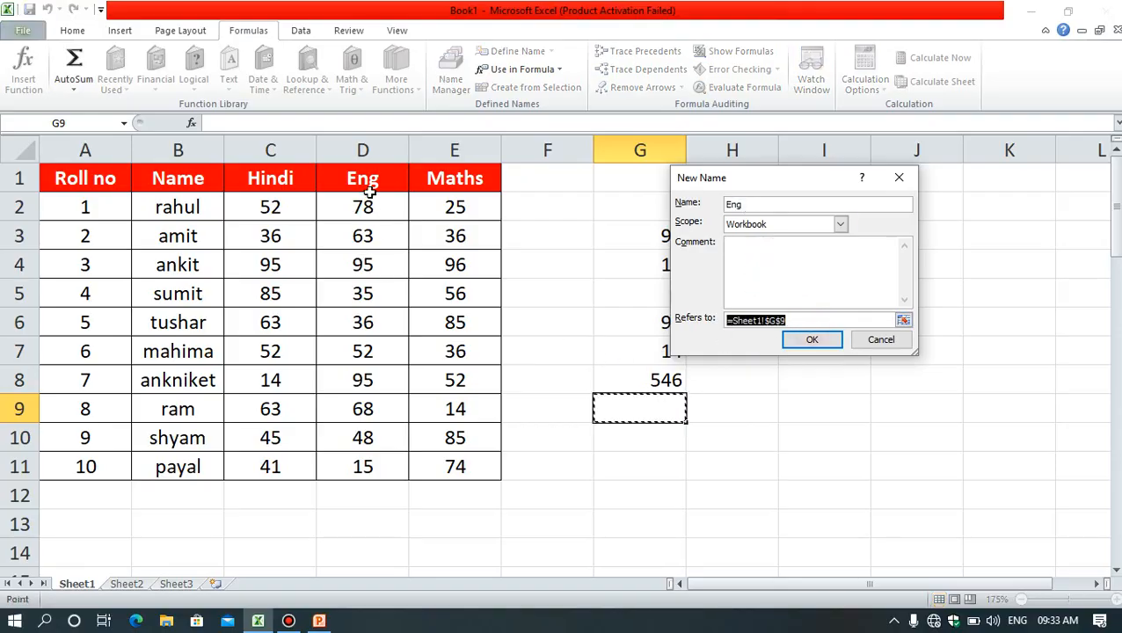
drag(364, 185, 366, 470)
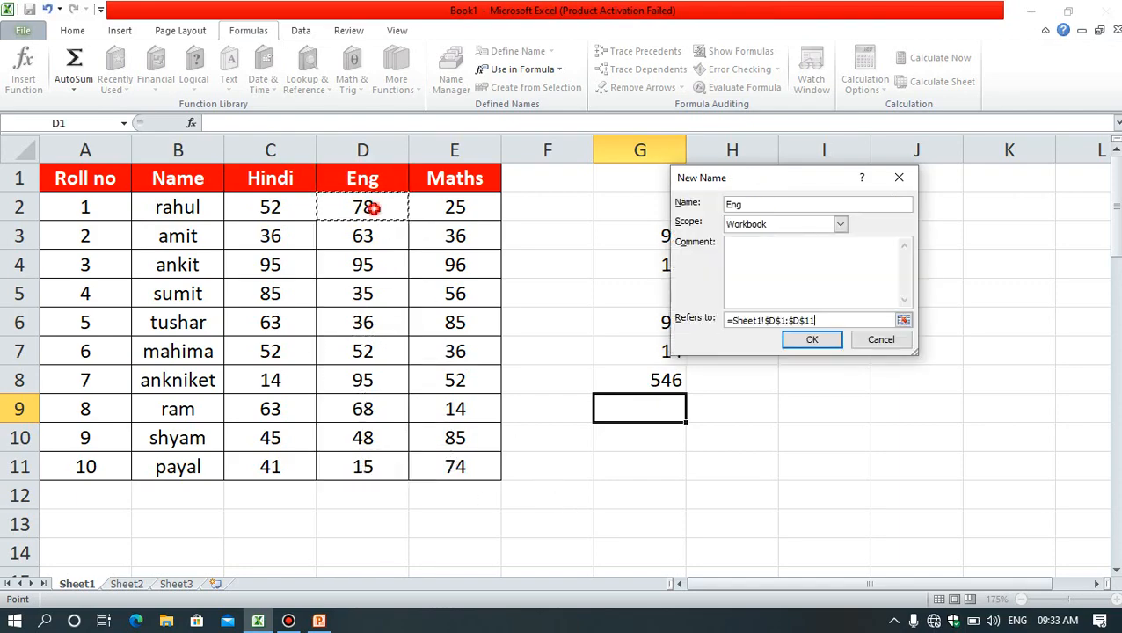
drag(367, 206, 365, 468)
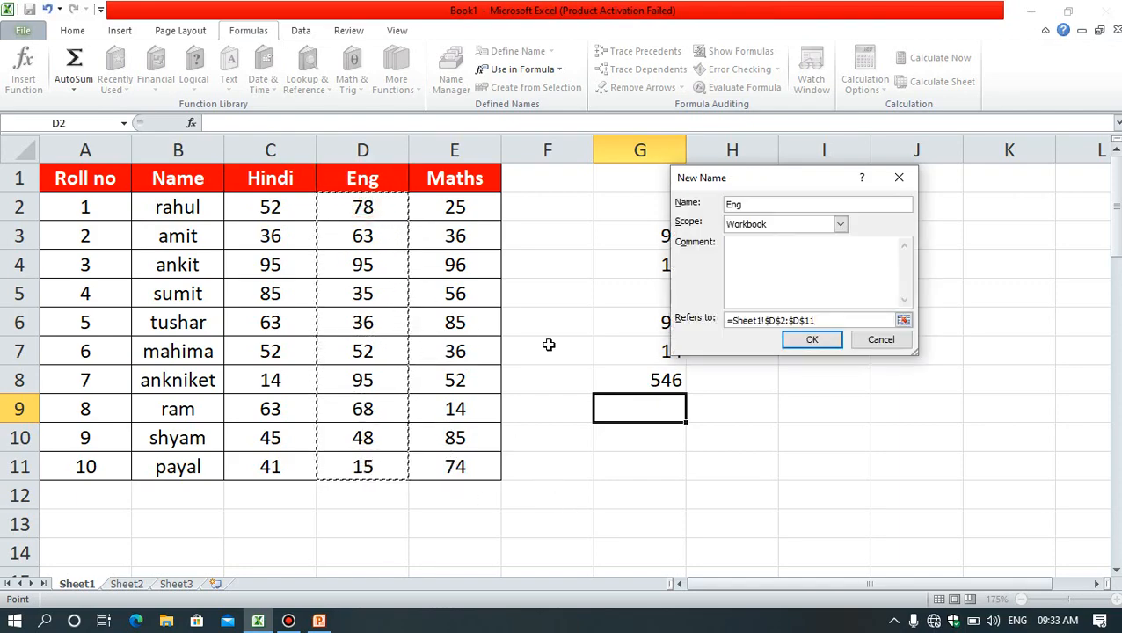
click(811, 342)
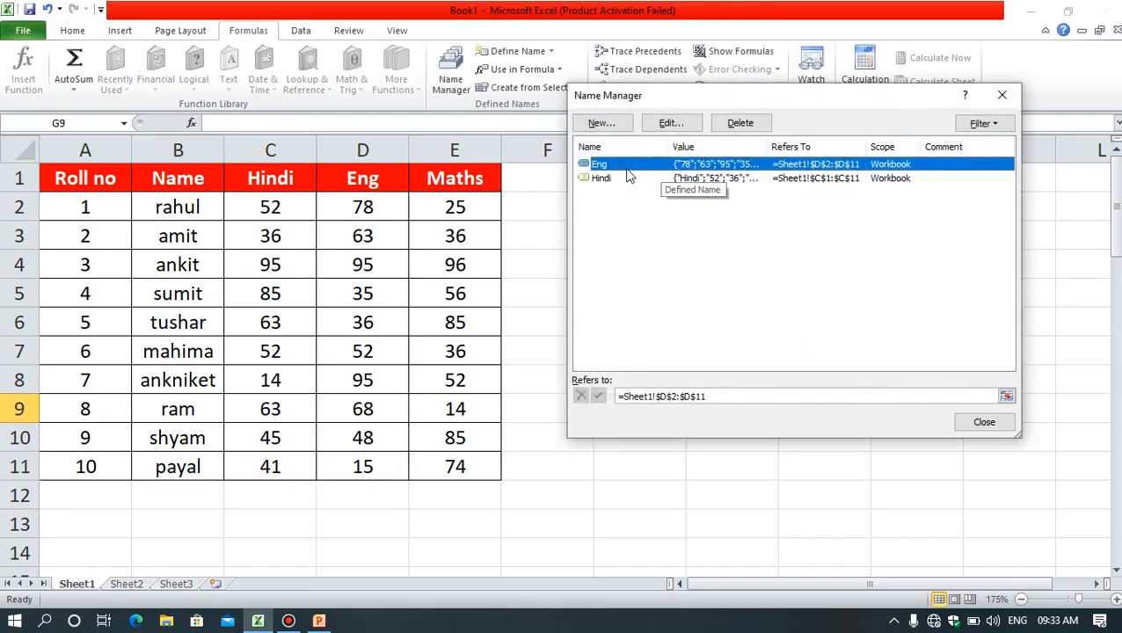
Step: Delete the defined name Eng and close the Name Manager
click(638, 233)
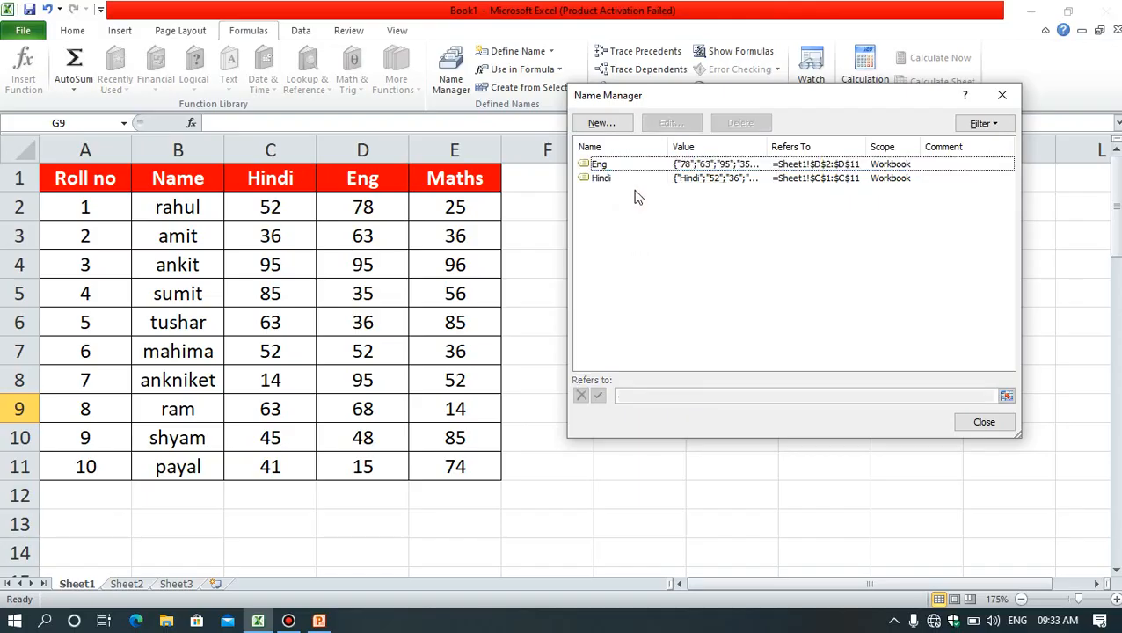
click(634, 180)
click(626, 166)
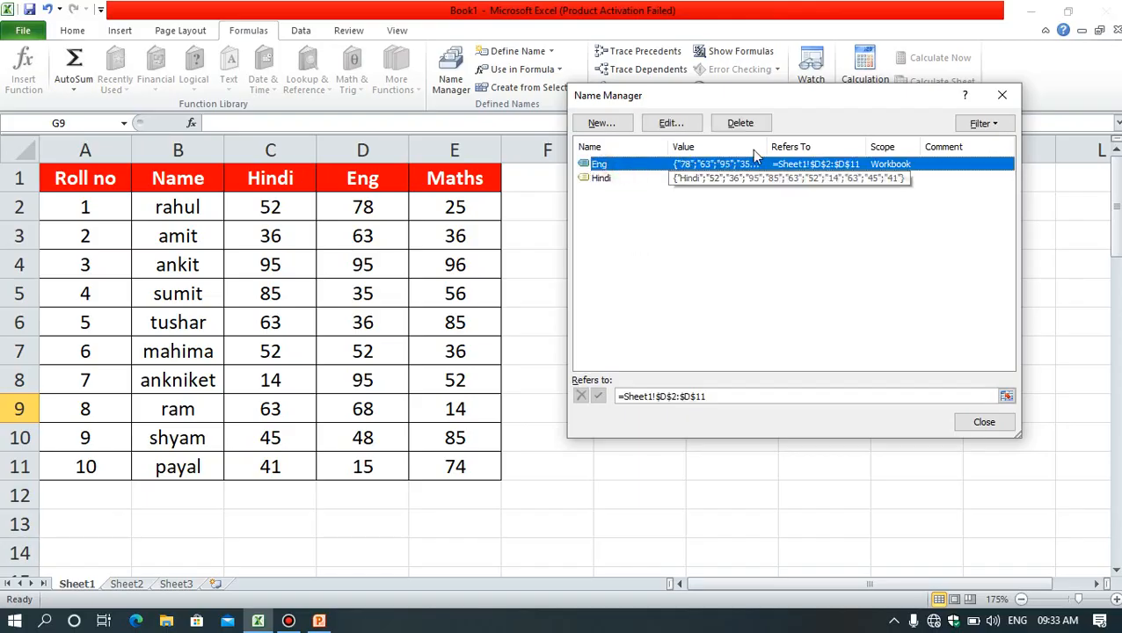
click(741, 124)
click(532, 354)
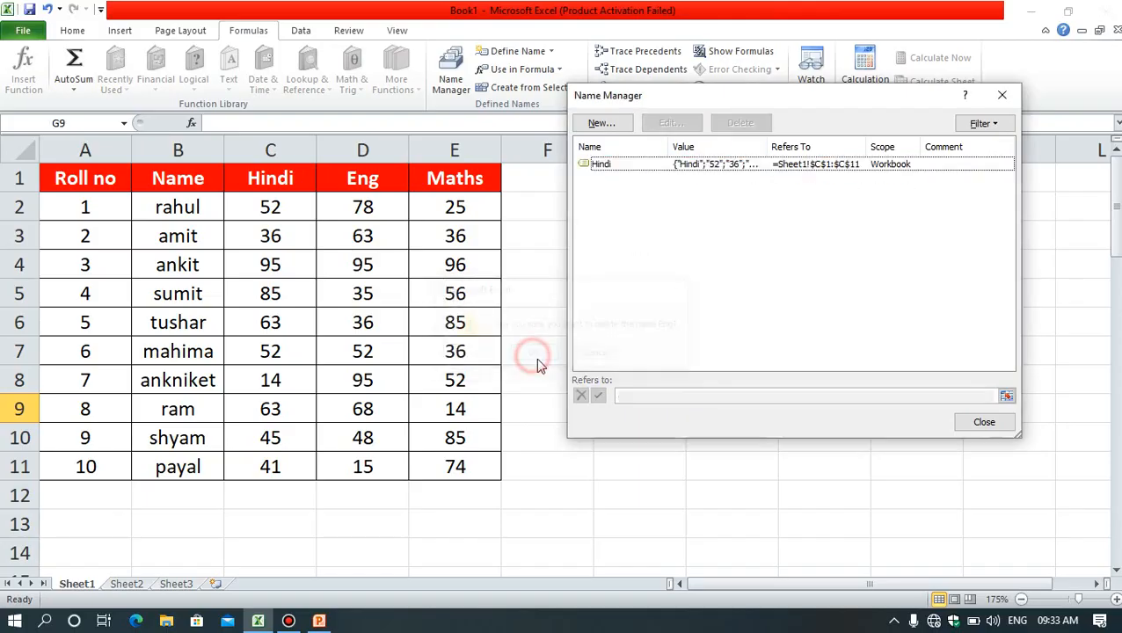
click(651, 166)
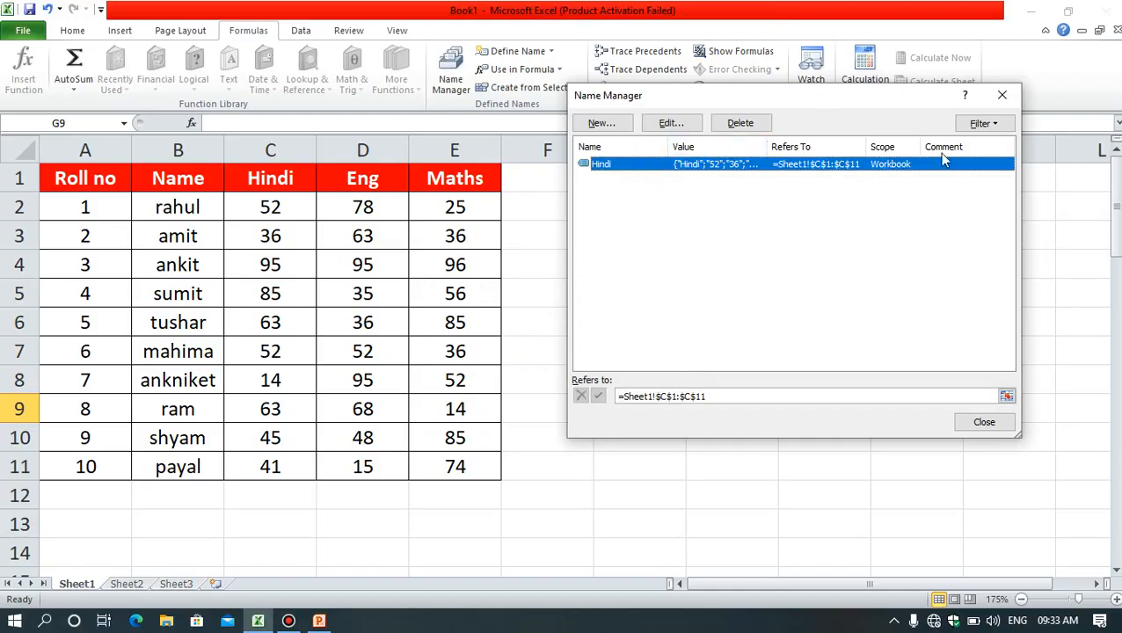
click(1004, 97)
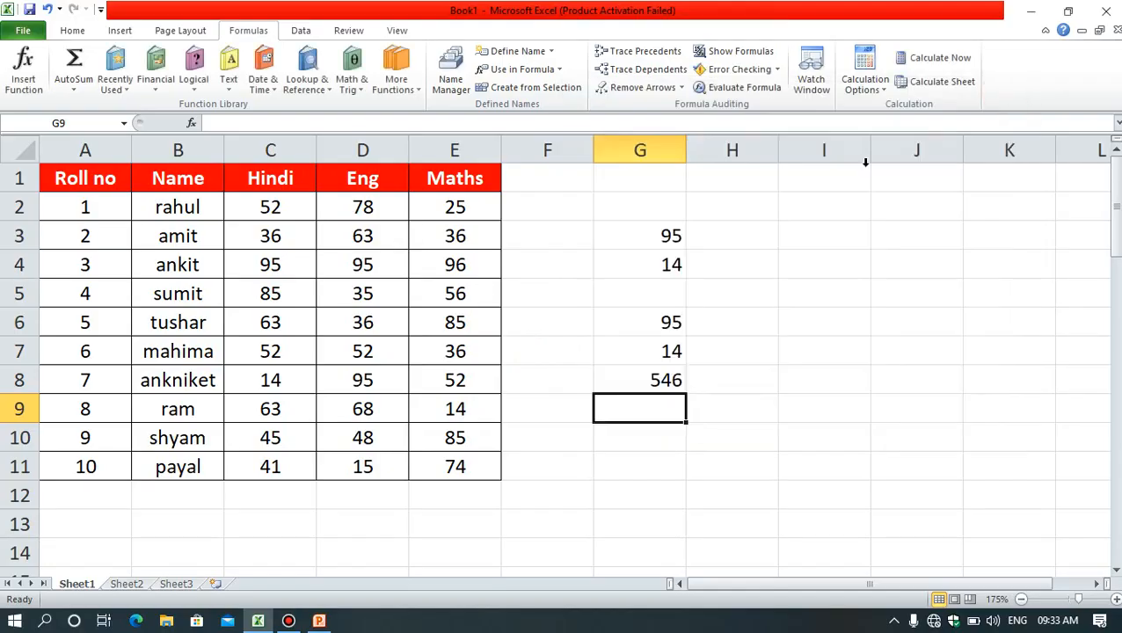
Step: Clear the cell-reference formulas in G3:G4 and inspect the named-range formulas in cells G7 and G8
drag(671, 235, 670, 276)
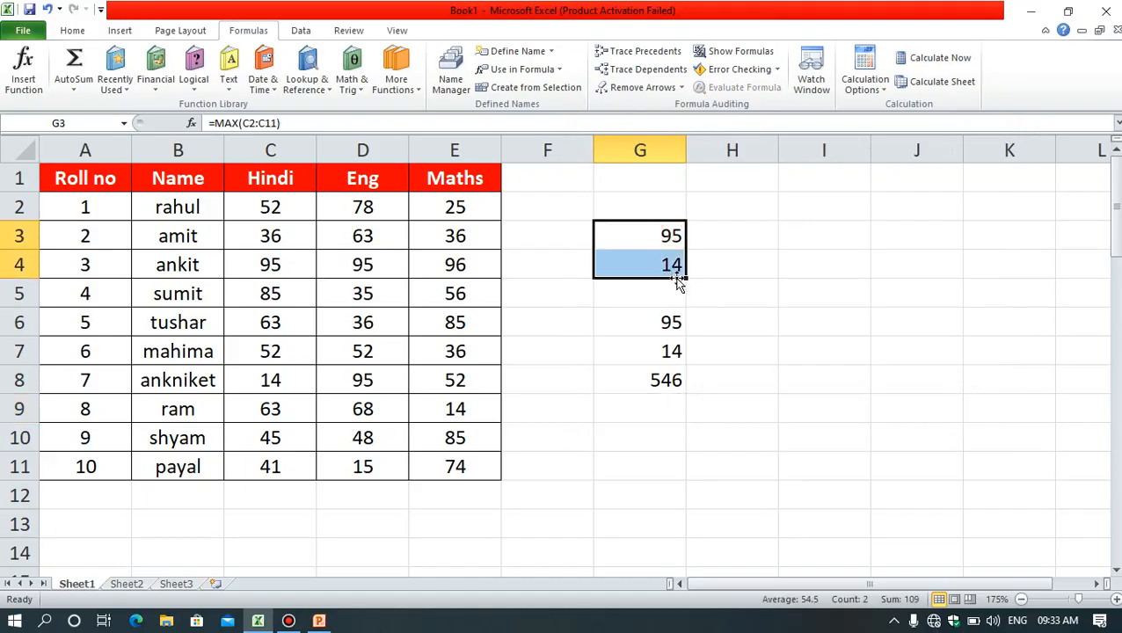
key(Delete)
double_click(650, 352)
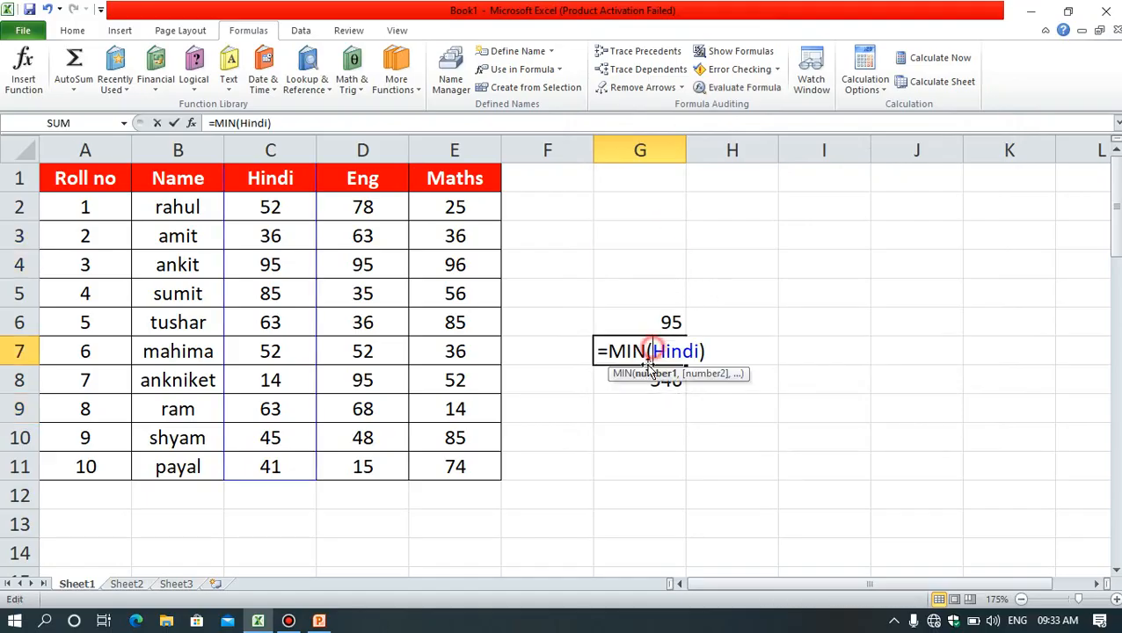
click(636, 384)
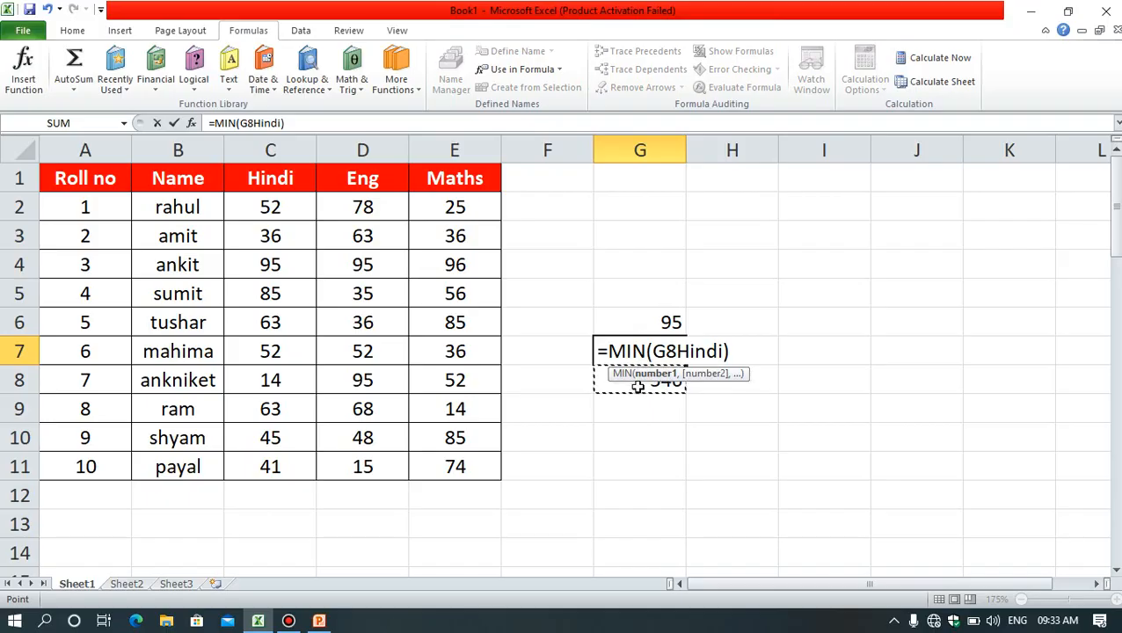
key(Escape)
double_click(643, 385)
click(740, 382)
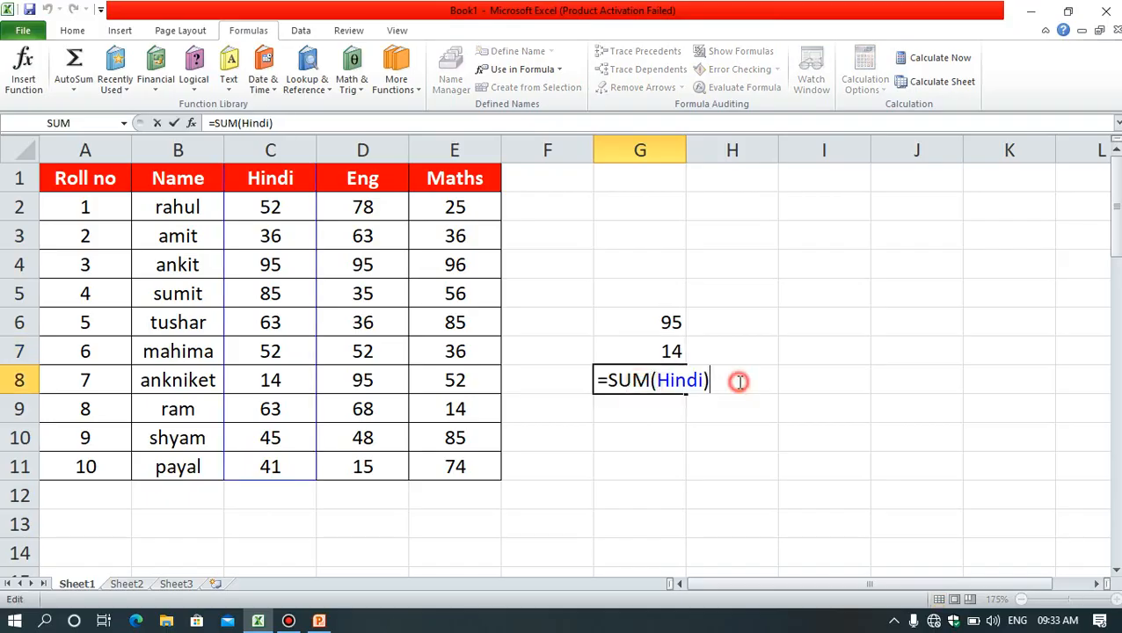
click(679, 491)
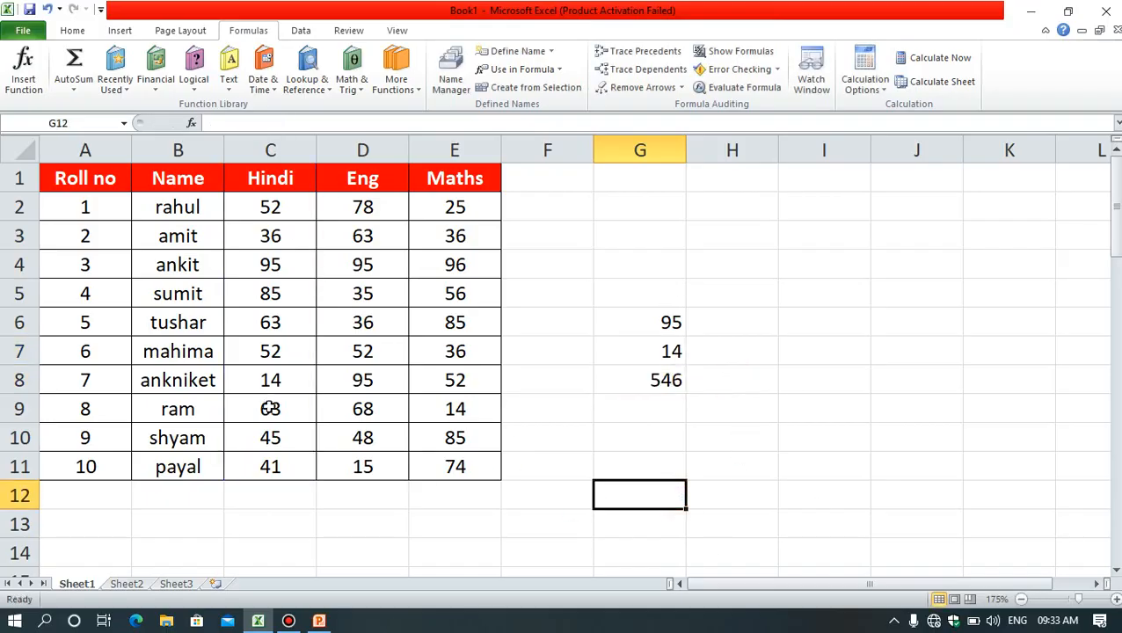
Step: Enter 45 in cell C12 below the Hindi marks and check the range used by the MIN formula in G7
click(280, 493)
text(45)
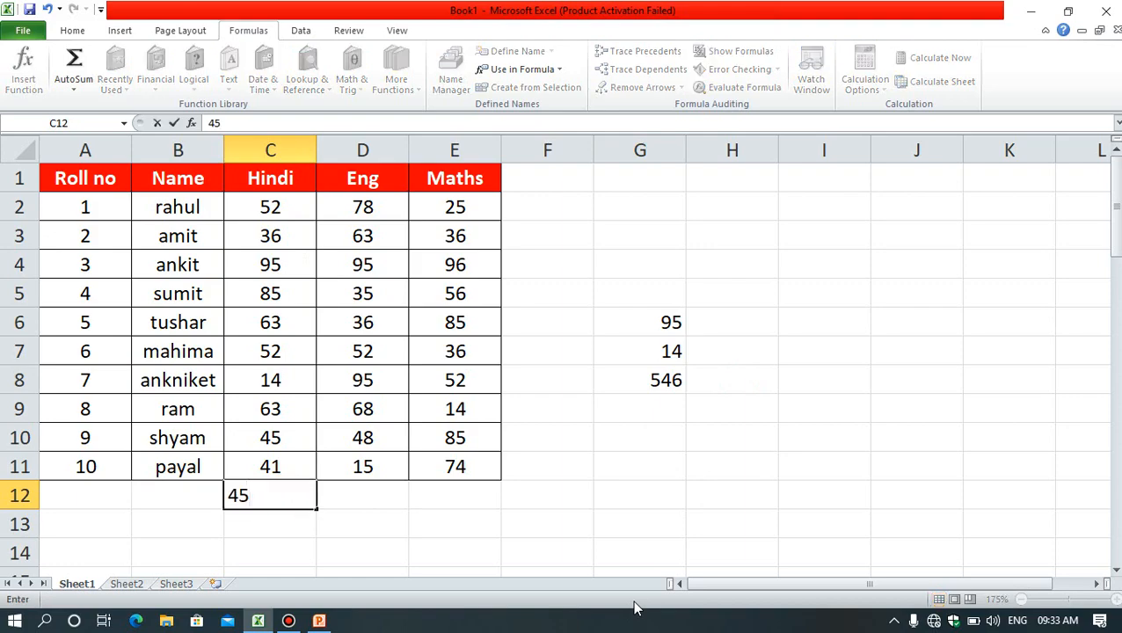
key(Return)
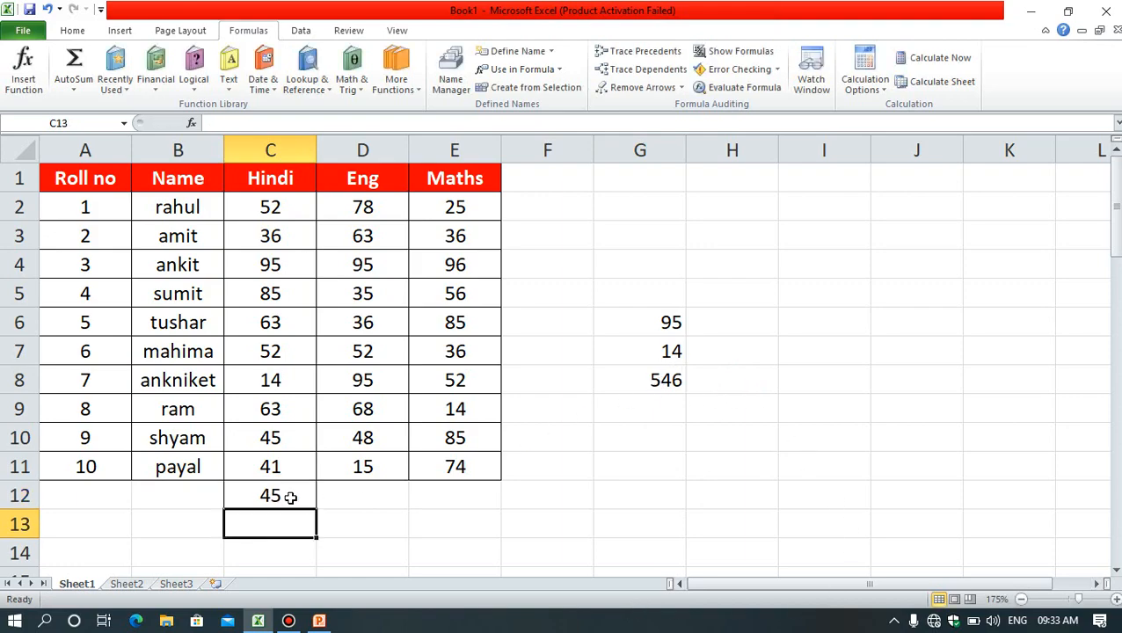
double_click(662, 359)
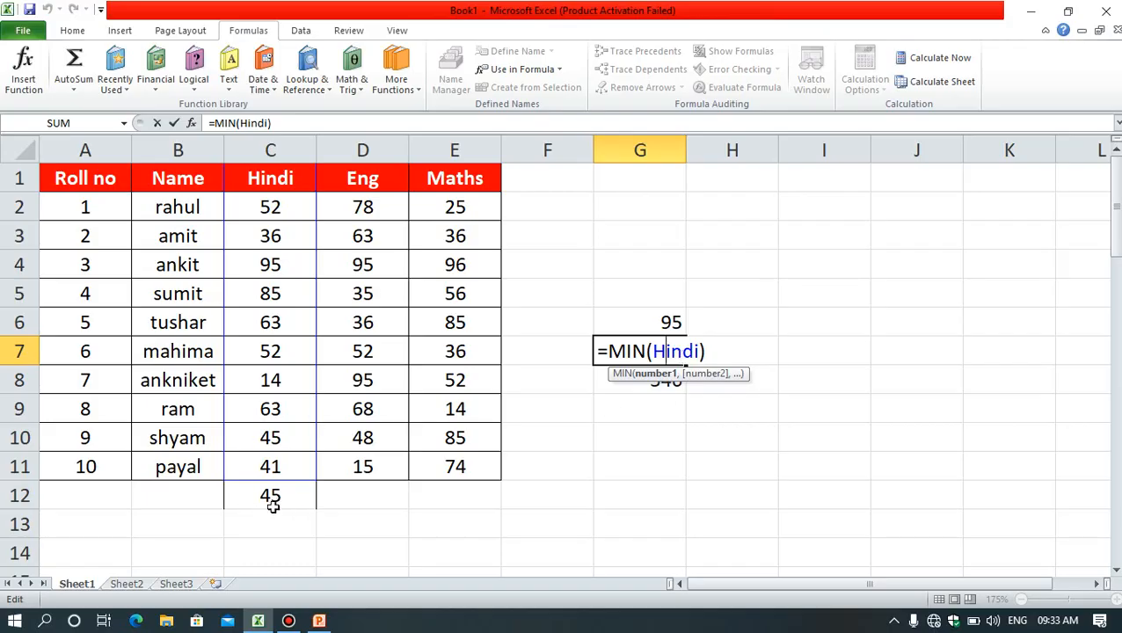
key(ctrl+Return)
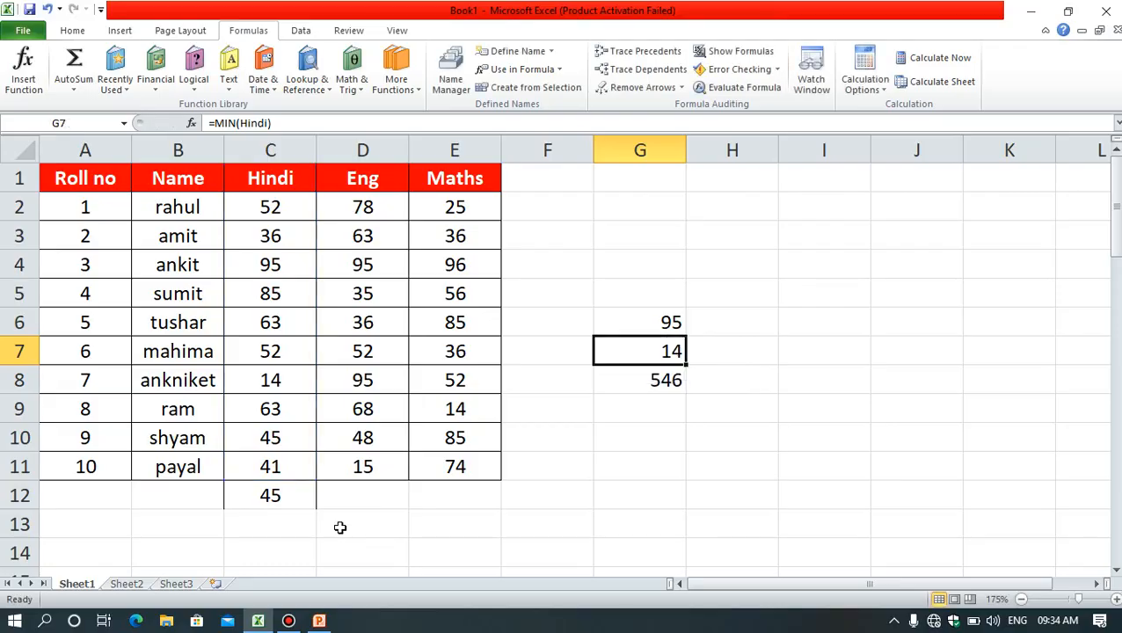
Step: Replace the value in cell C12 below the Hindi marks with 99
click(289, 495)
key(F2)
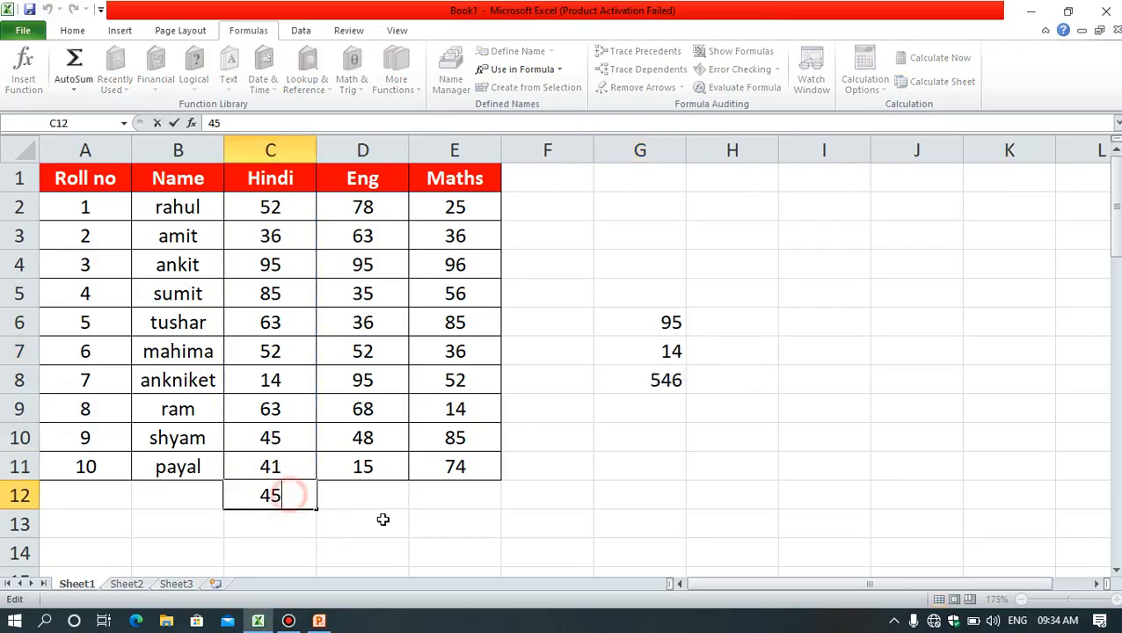
key(BackSpace)
key(BackSpace)
text(99)
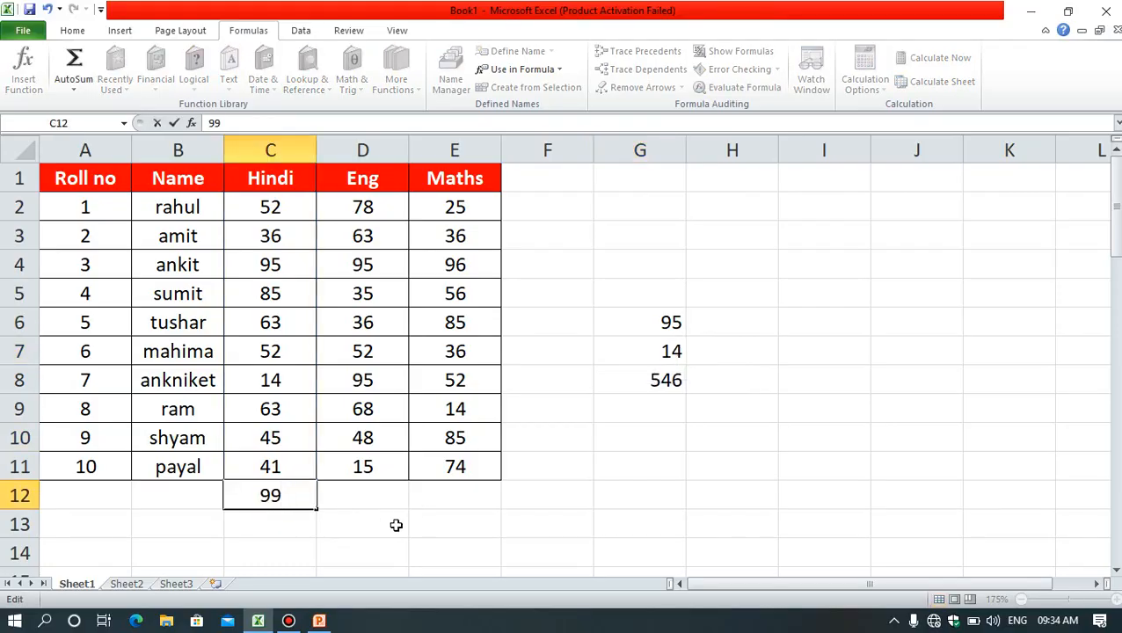
click(391, 521)
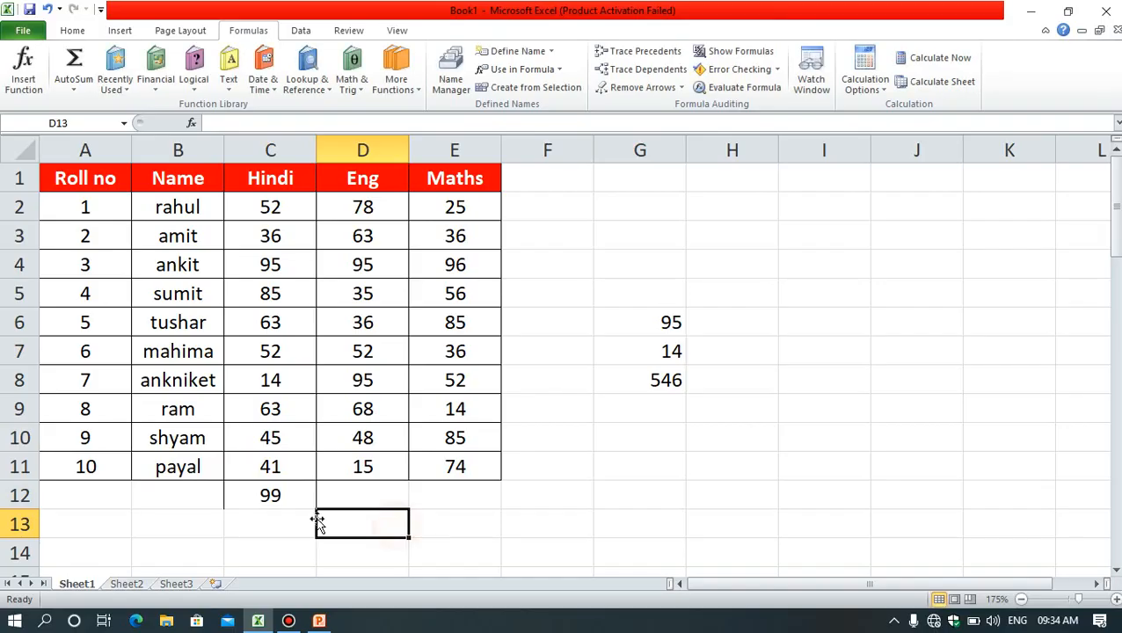
Step: Edit the defined name Hindi to refer to C1:C12 on Sheet1, then close the Name Manager
click(452, 70)
drag(666, 95, 795, 172)
click(801, 195)
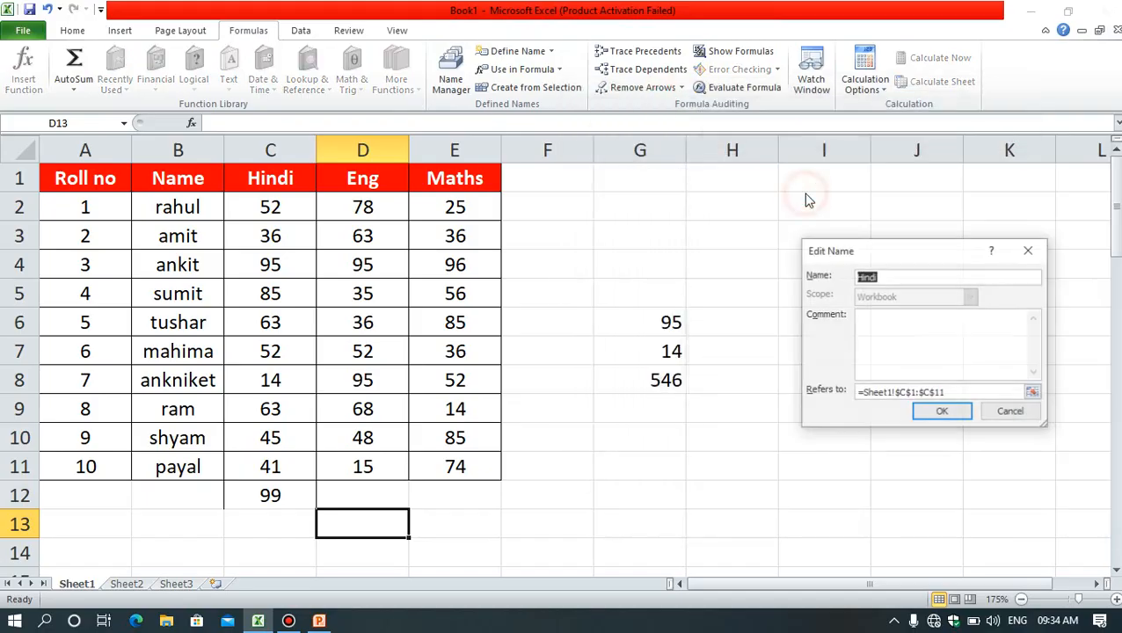
click(962, 393)
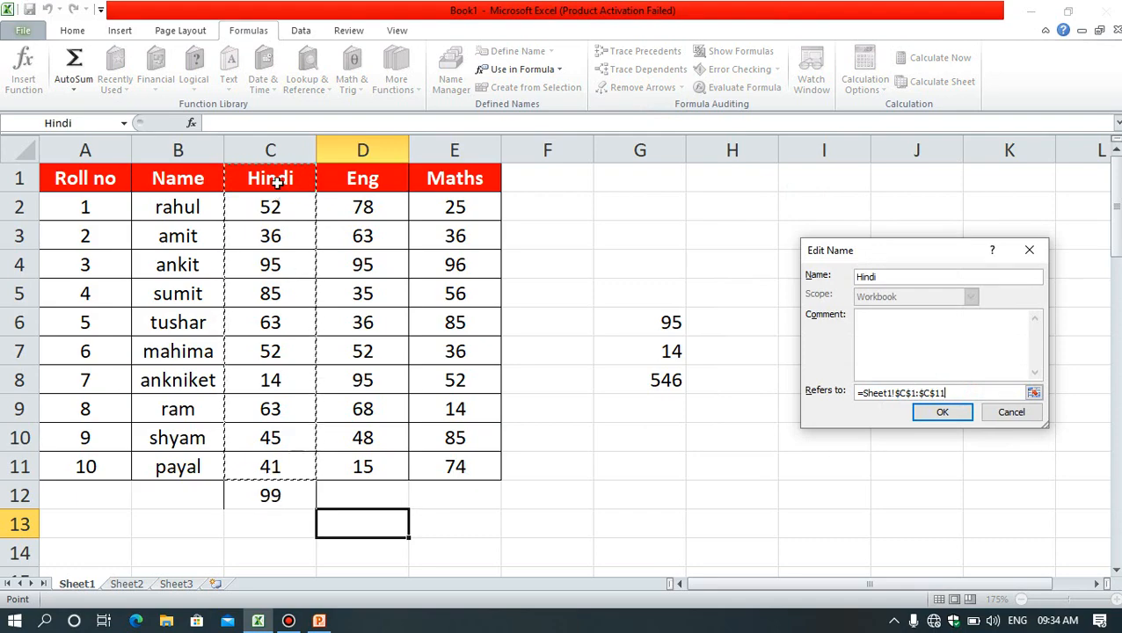
drag(271, 181, 264, 495)
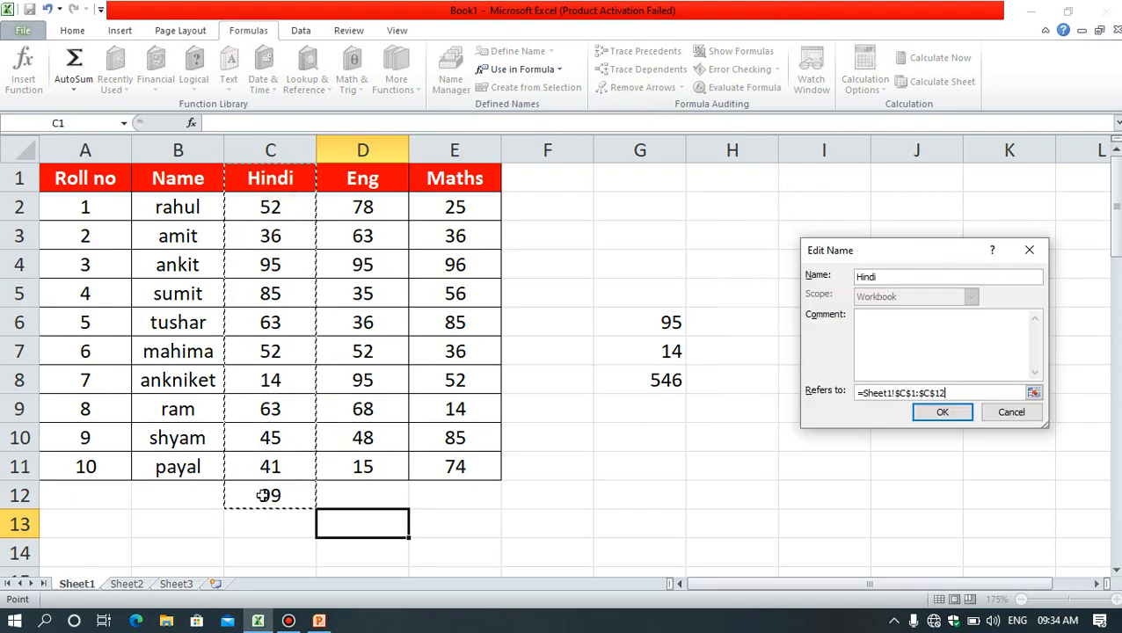
click(942, 413)
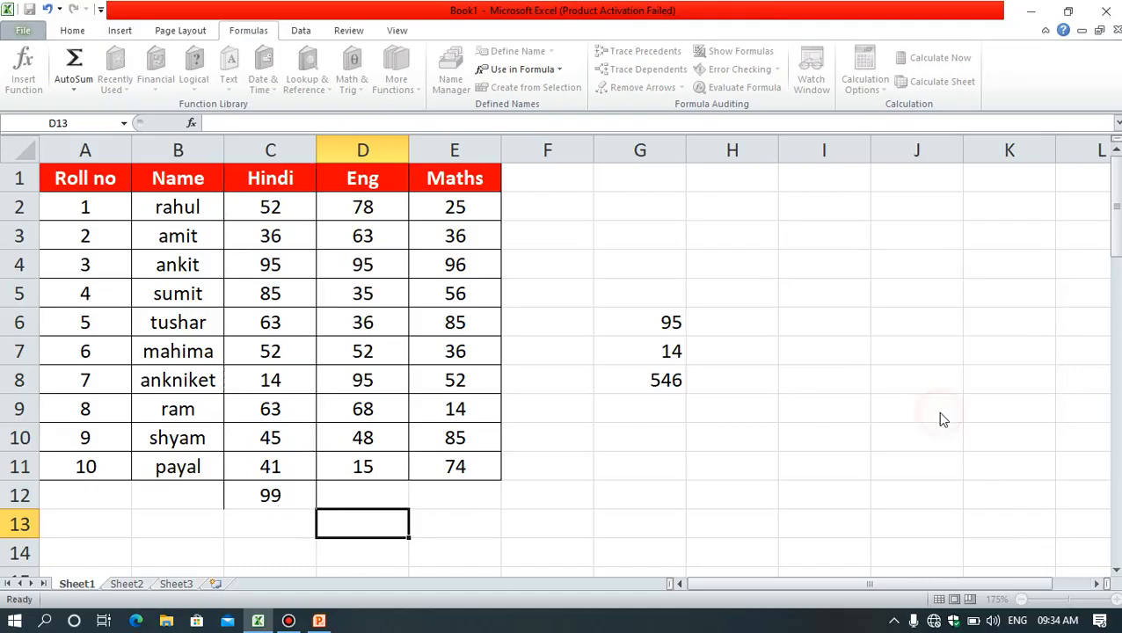
drag(853, 167, 646, 173)
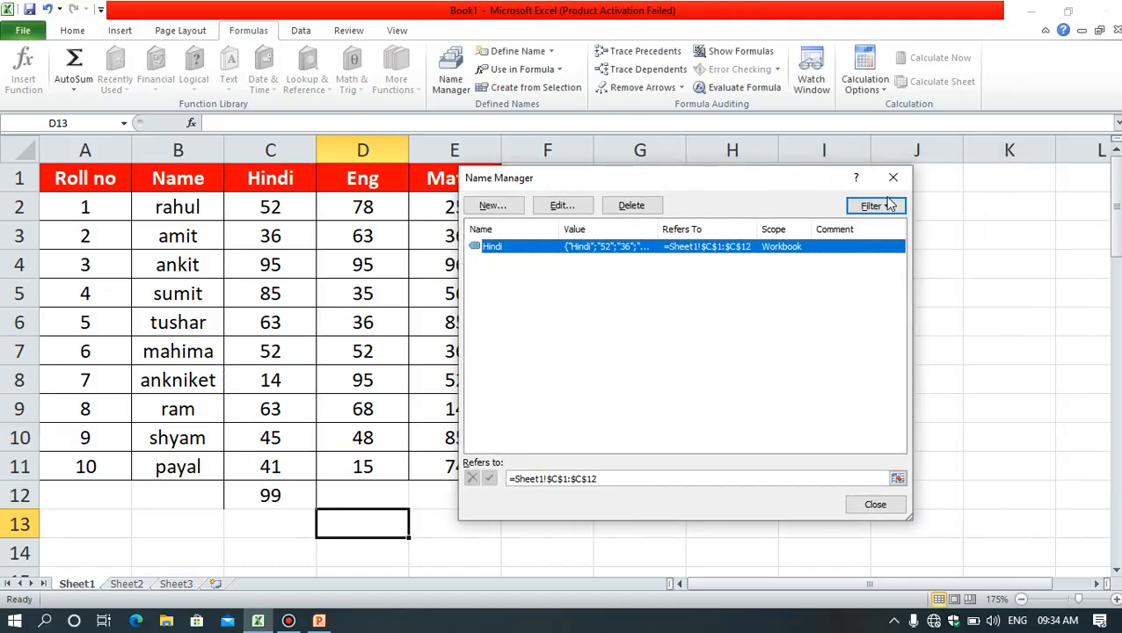
click(894, 175)
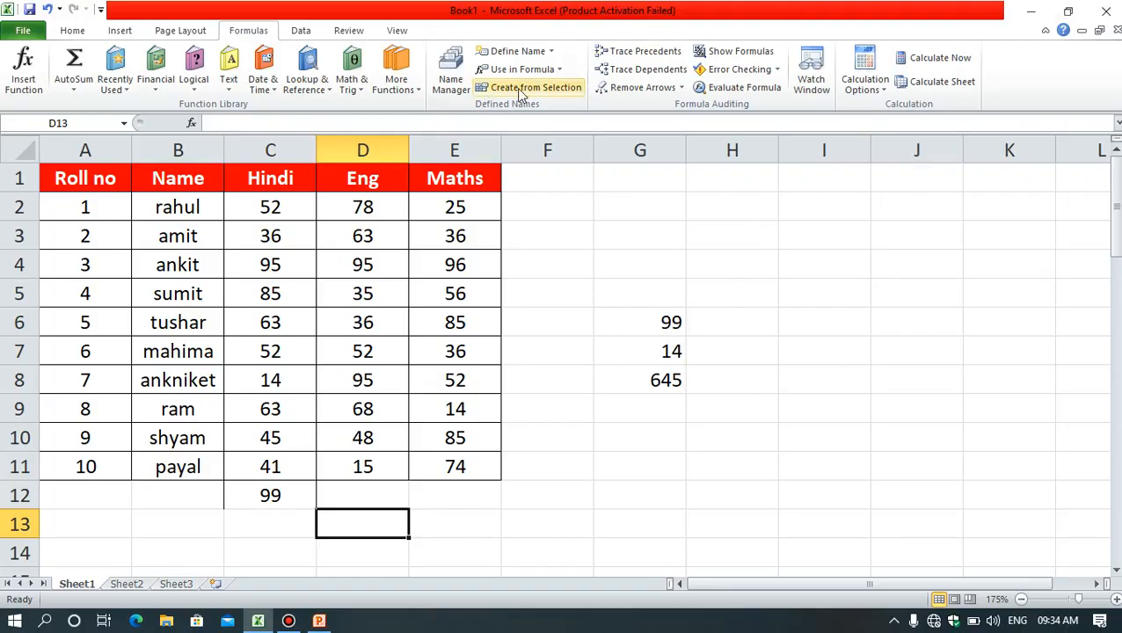
Step: Clear the named-range formulas in G6:G8 and the extra mark in C12
drag(655, 295, 673, 415)
key(Delete)
click(283, 499)
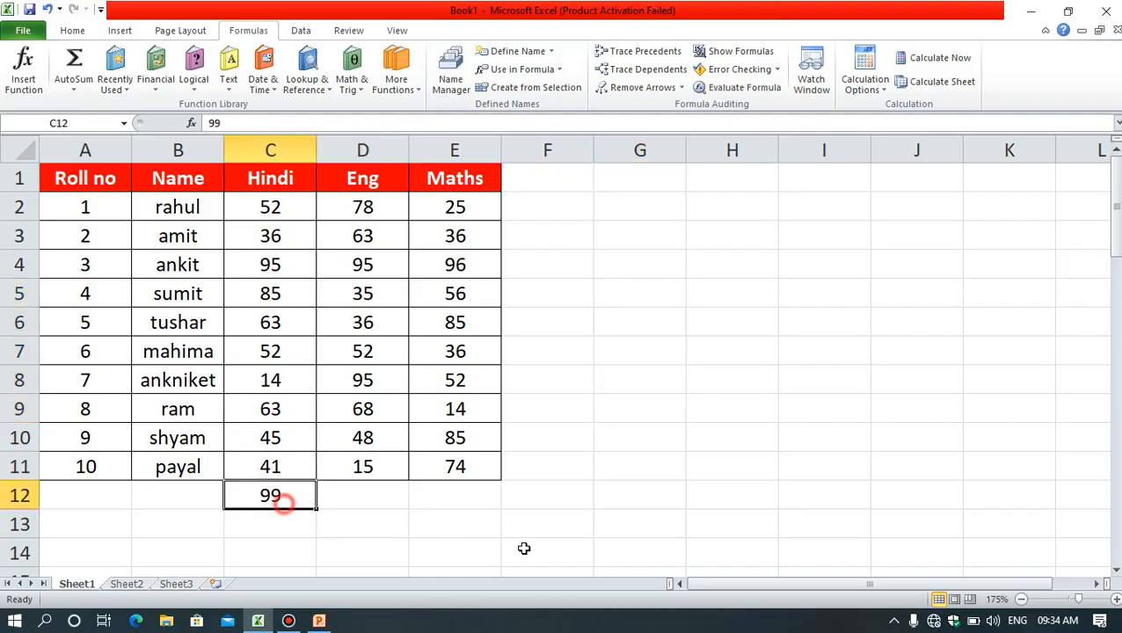
key(Delete)
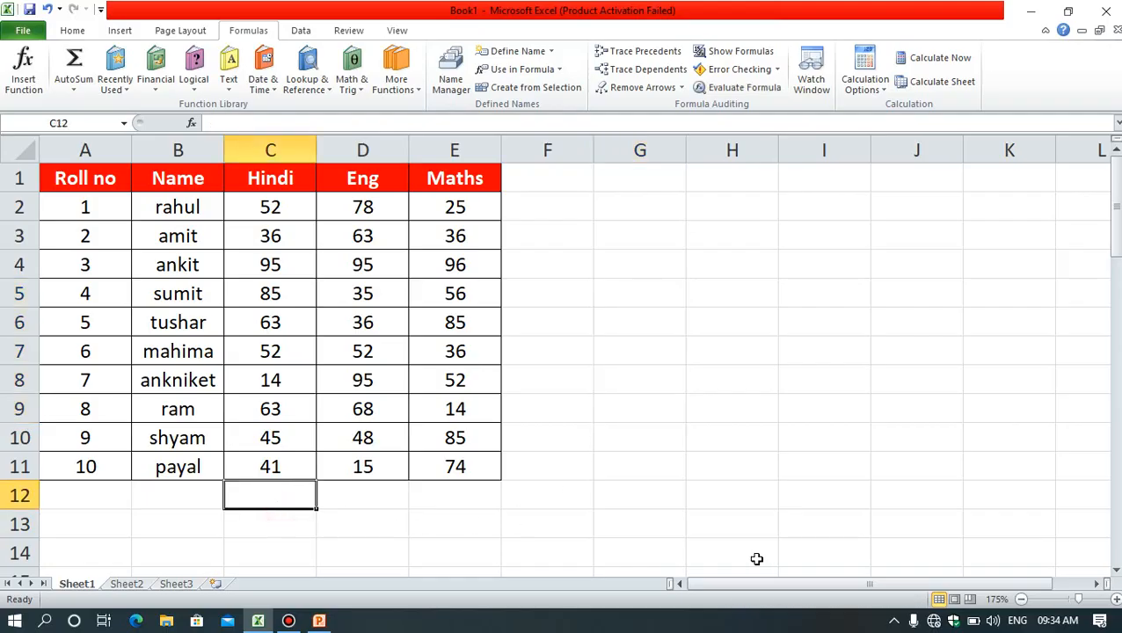
click(811, 323)
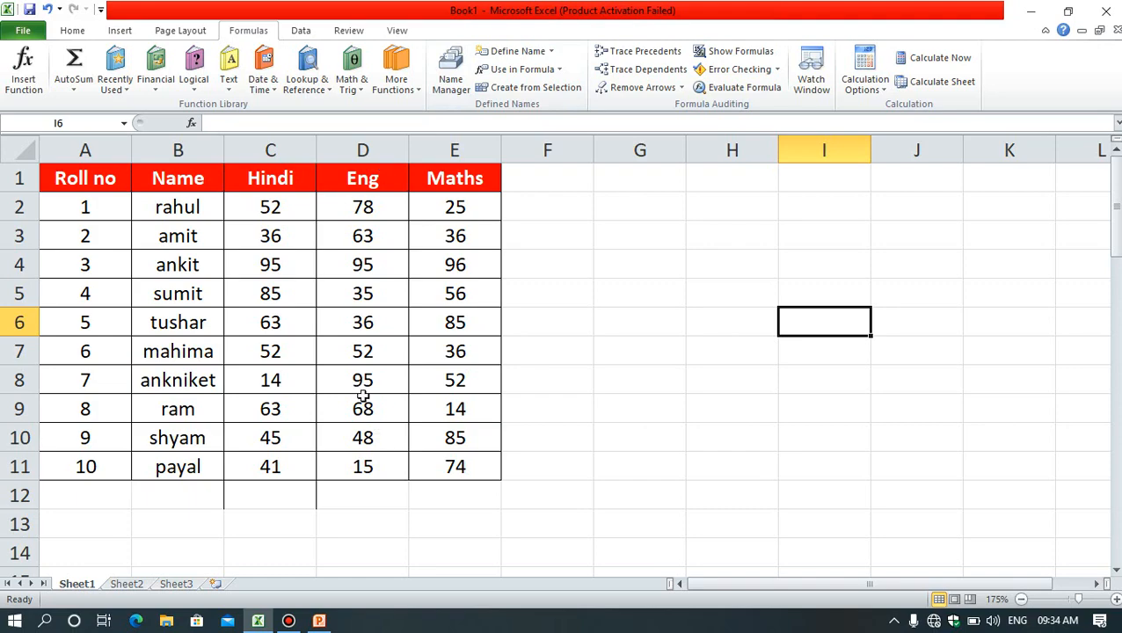
drag(466, 176, 457, 410)
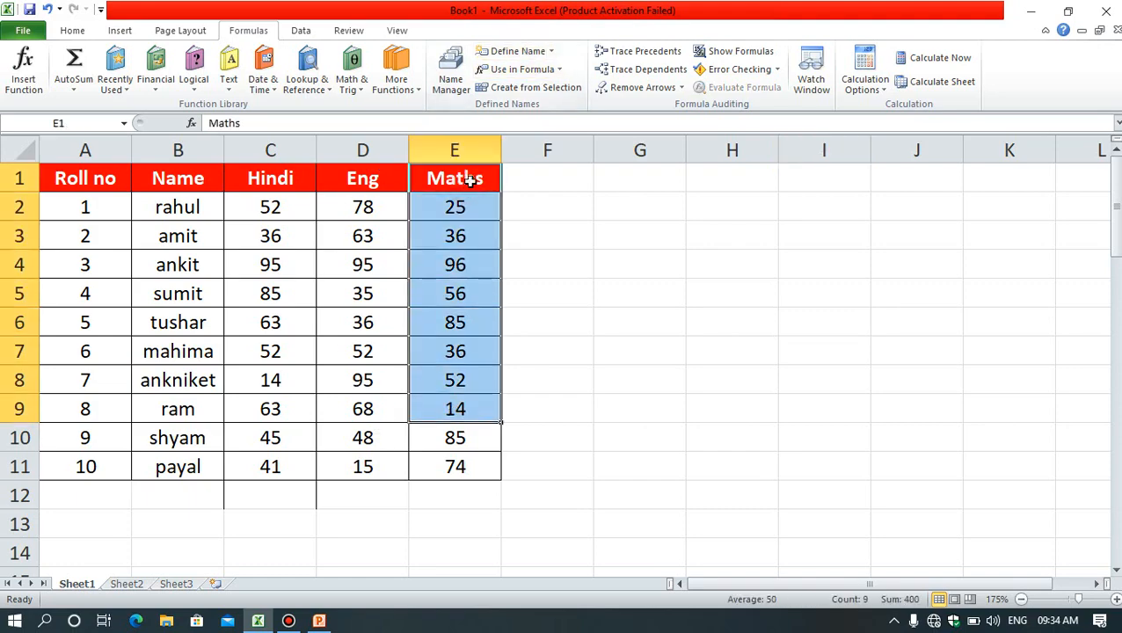
click(576, 257)
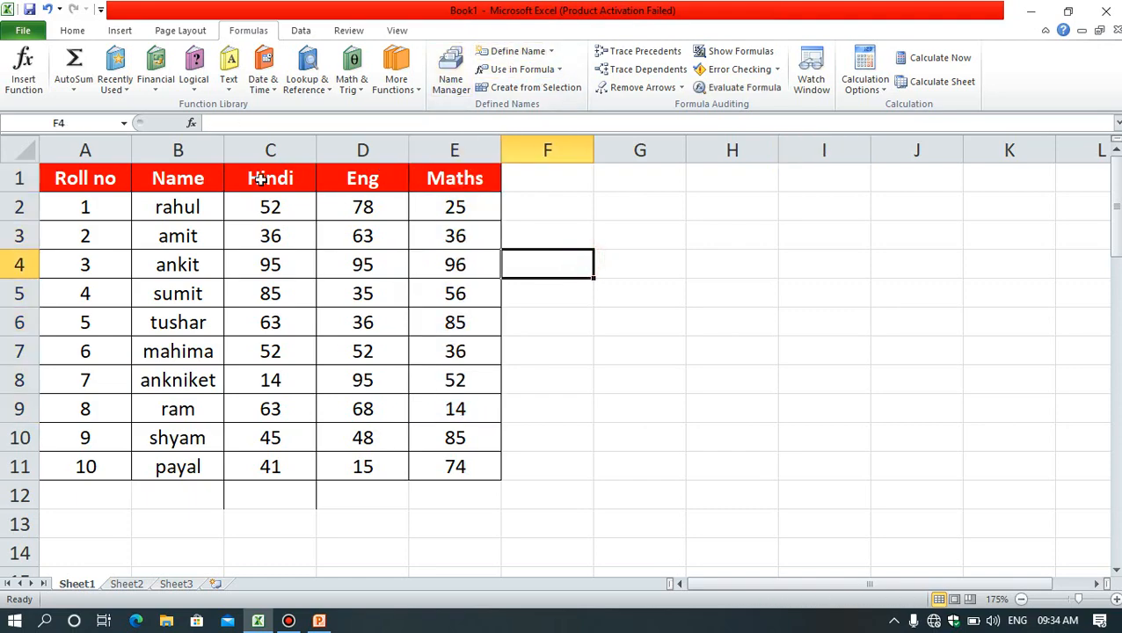
drag(189, 506, 366, 497)
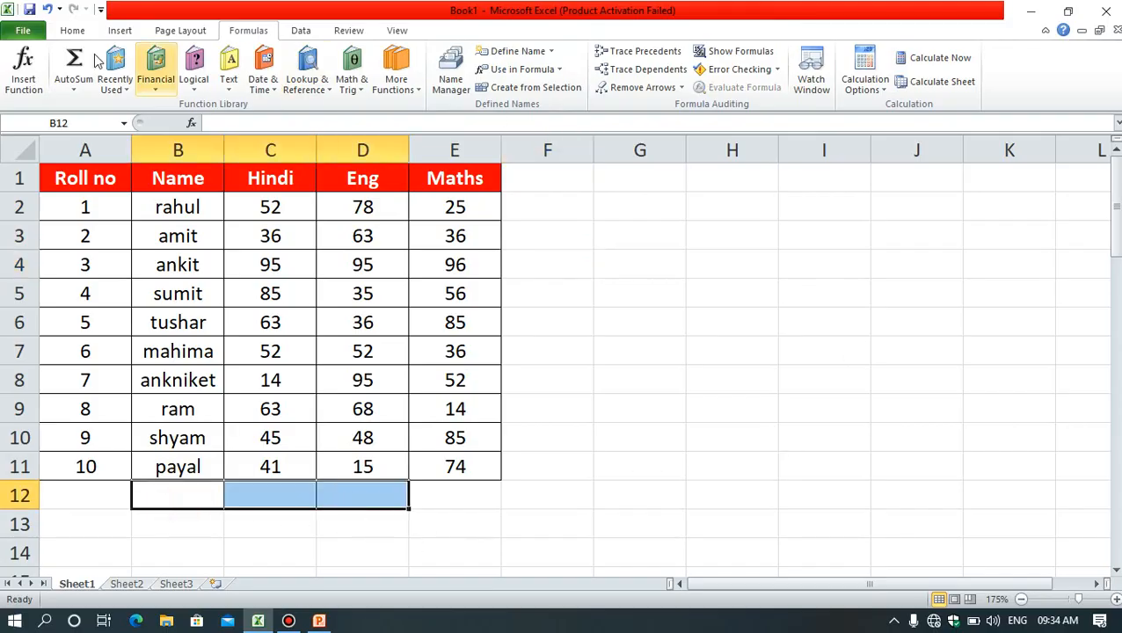
click(749, 405)
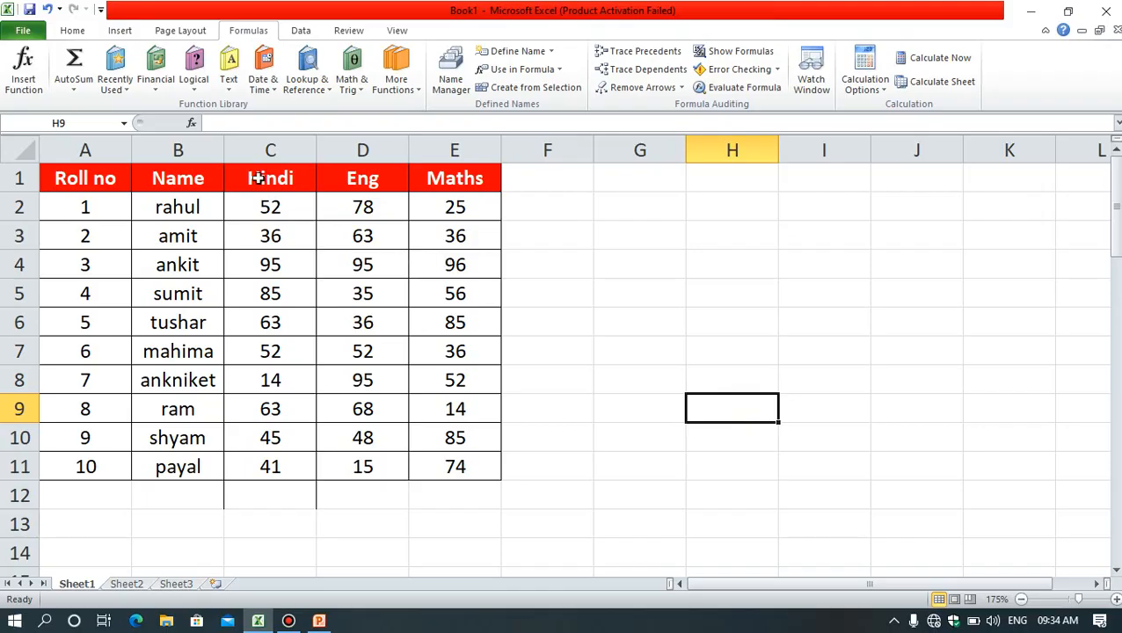
Step: Select the marks with their headers in C1:E11 and examine the Create Names from Selection options without applying them
drag(262, 176, 460, 464)
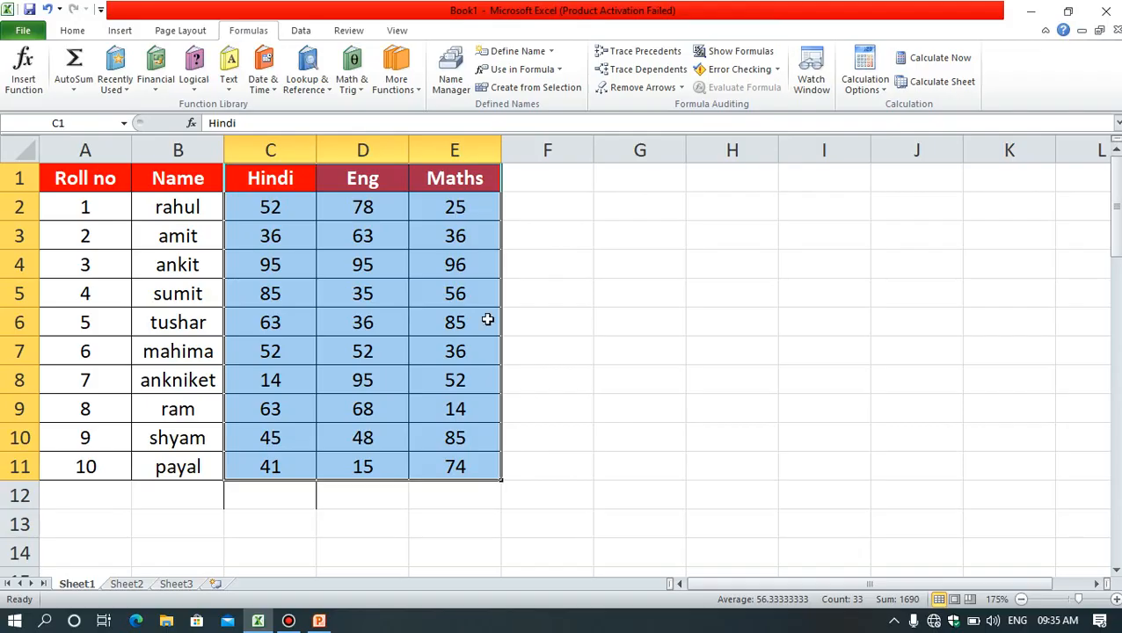
click(539, 88)
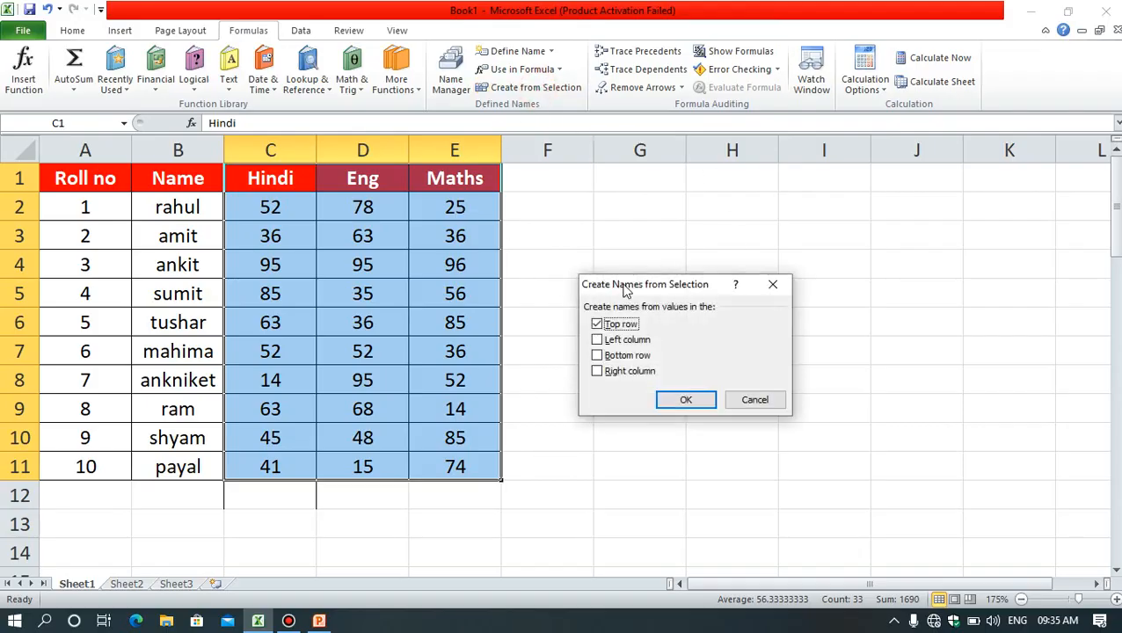
drag(626, 290, 747, 165)
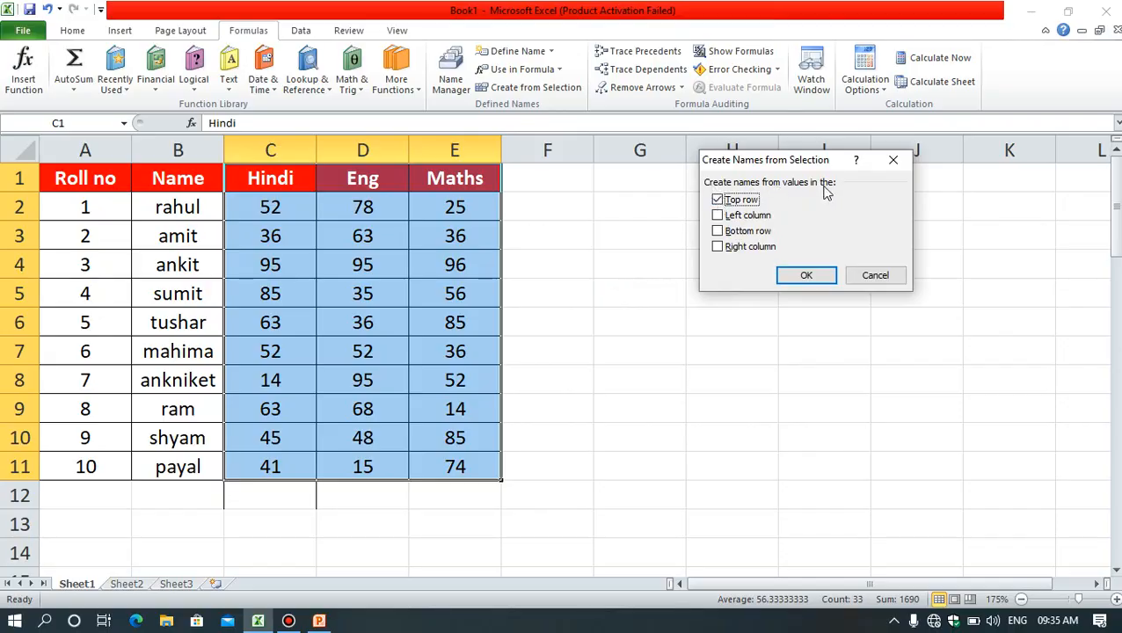
drag(791, 165, 752, 164)
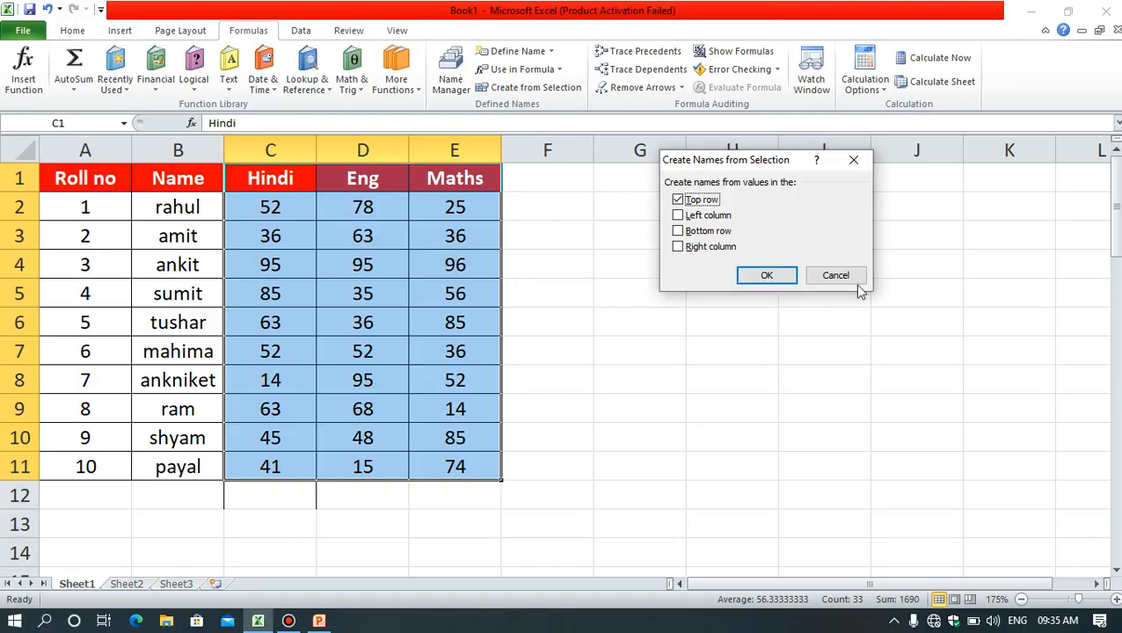
click(835, 275)
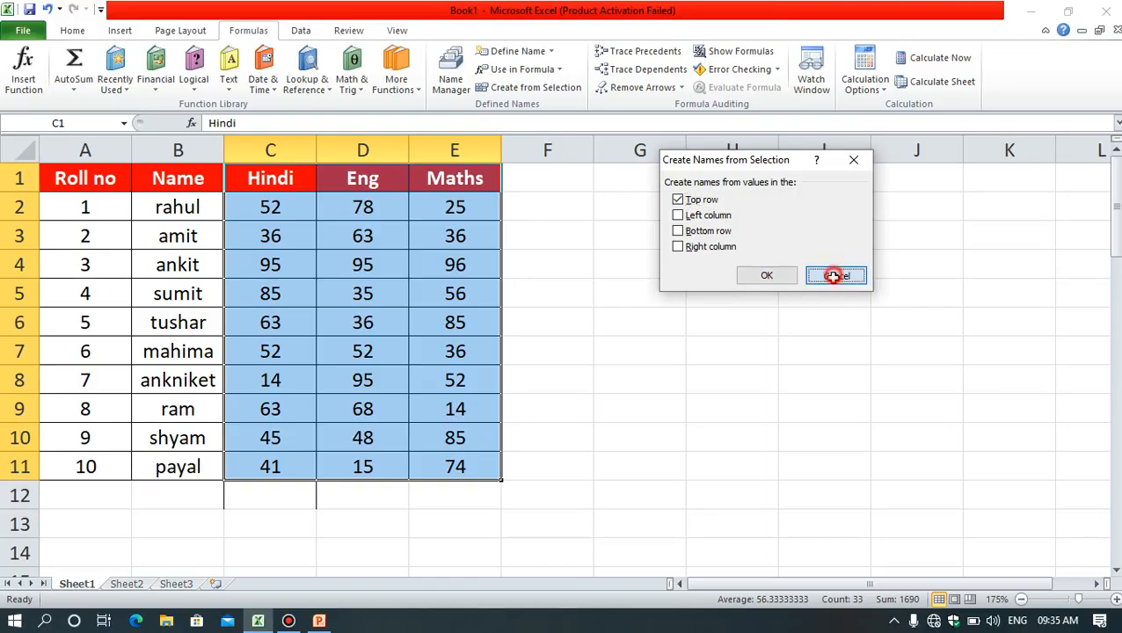
Step: Check the names available for formulas, then delete the defined name Hindi in the Name Manager and close it
click(519, 69)
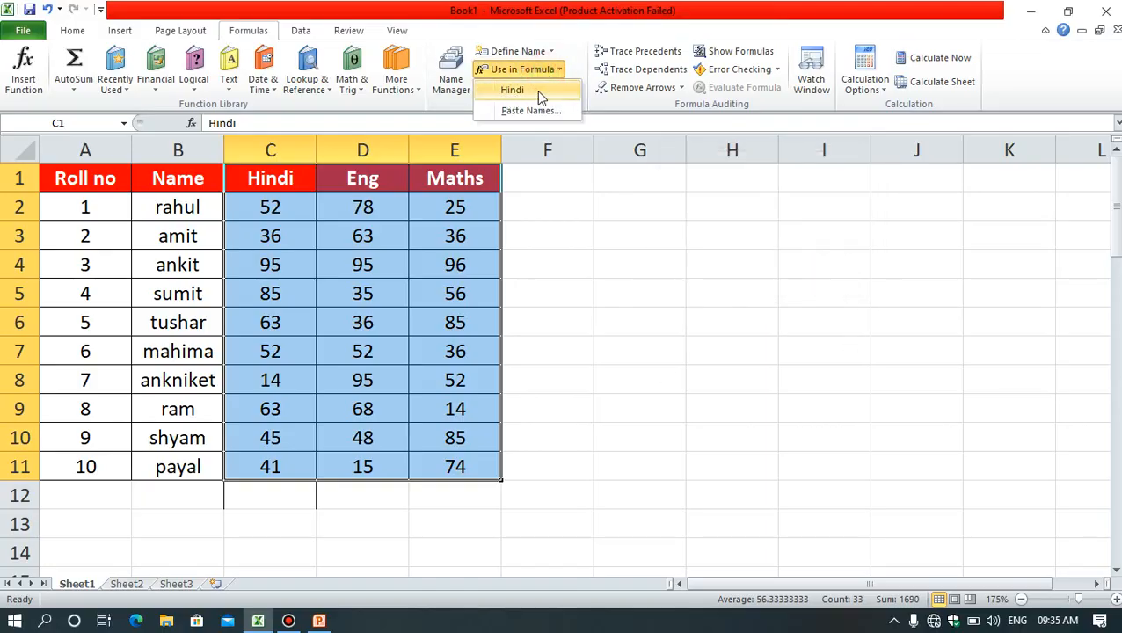
click(451, 72)
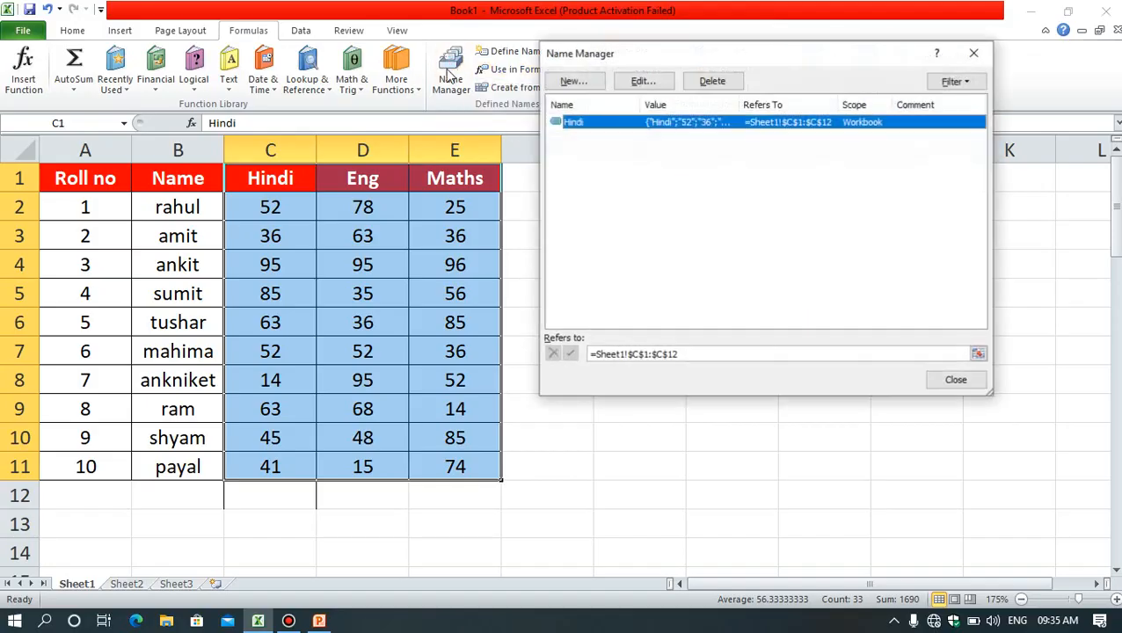
click(711, 80)
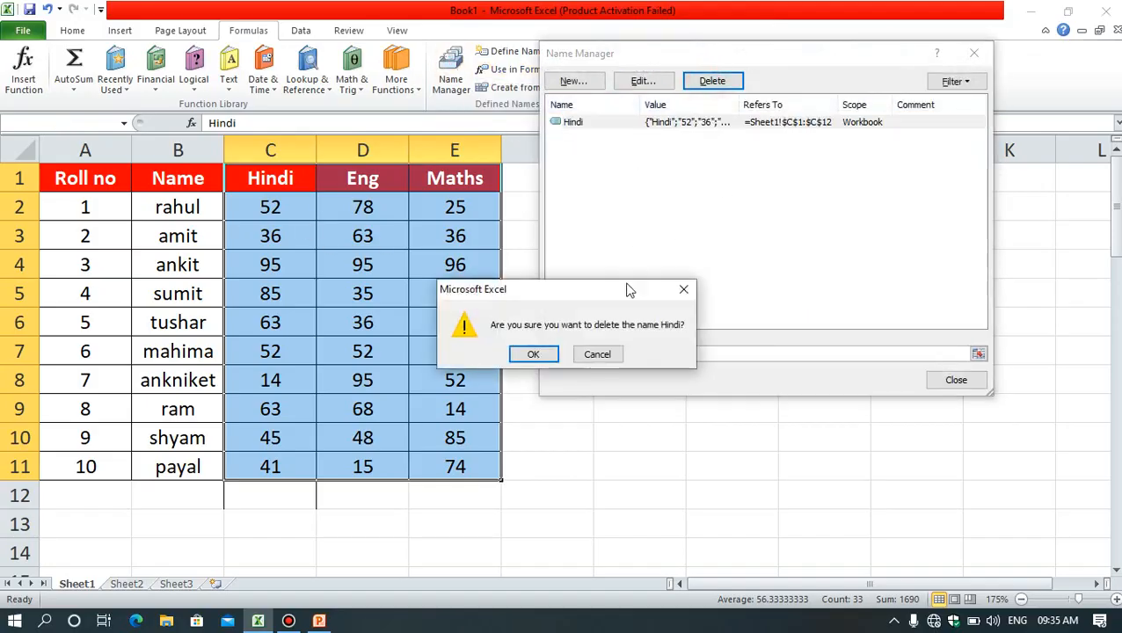
click(540, 356)
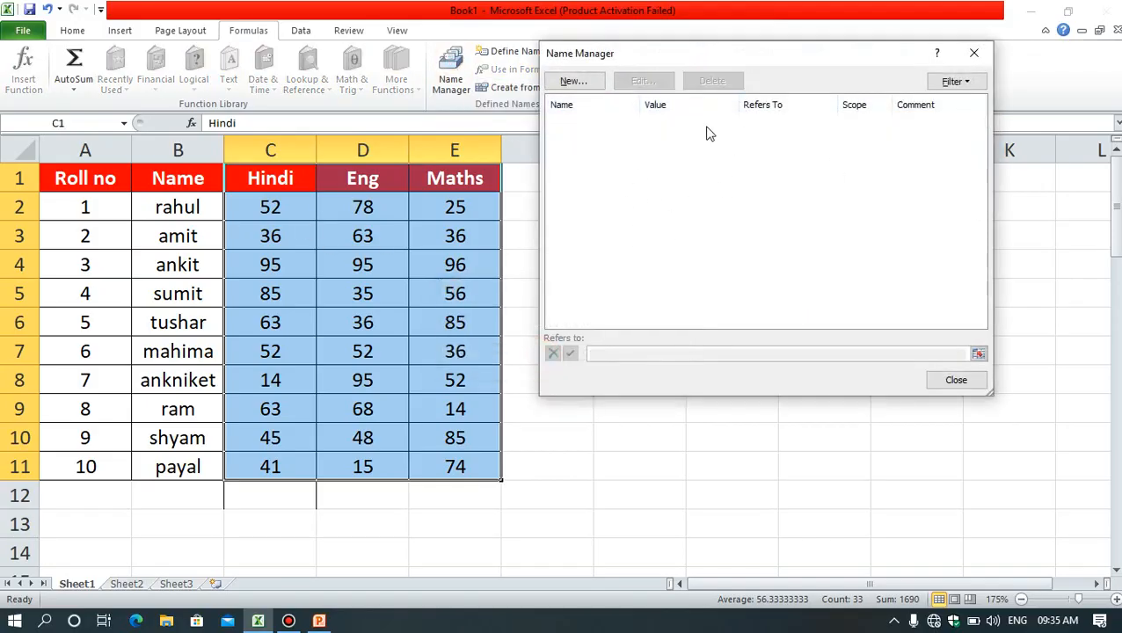
click(973, 53)
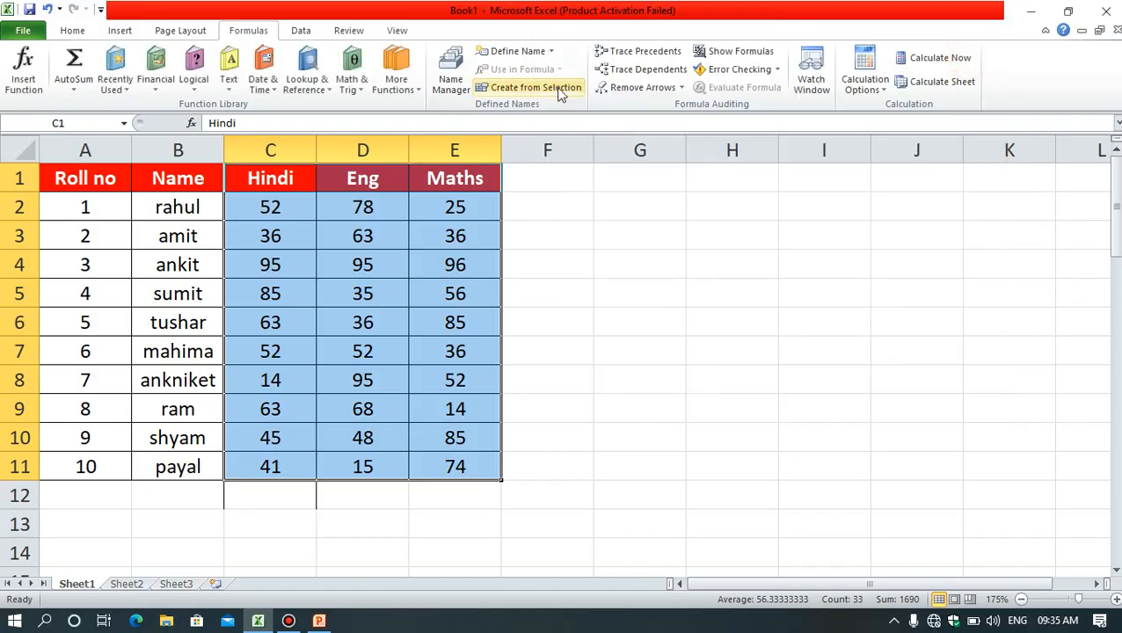
Step: Create names from the top row of the selected range C1:E11 and review them in the Name Manager
click(560, 88)
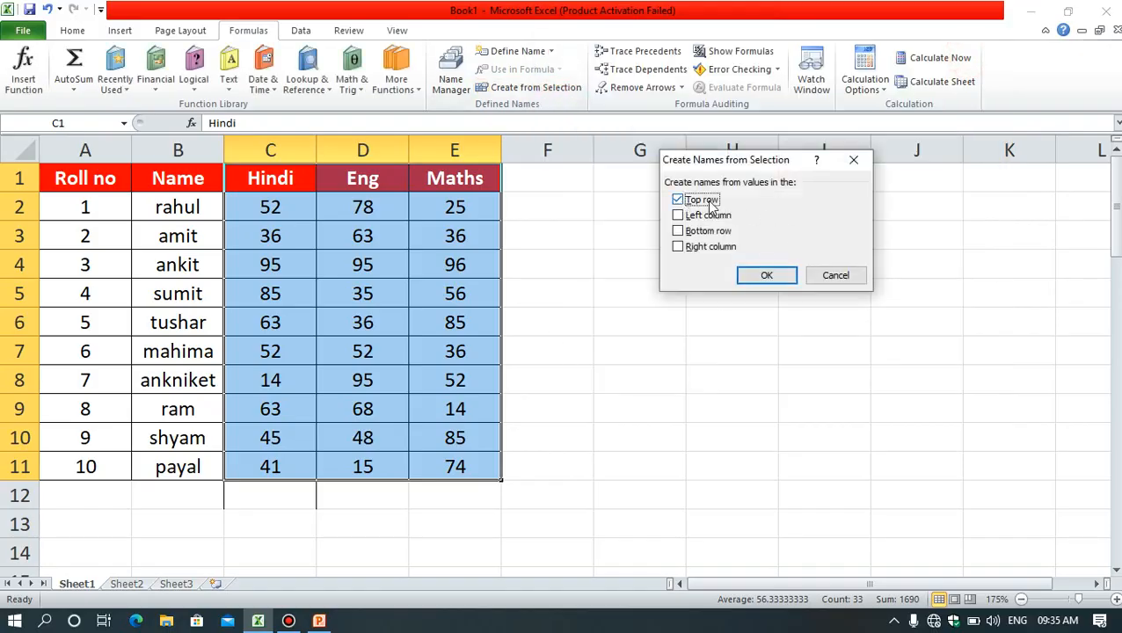
click(767, 275)
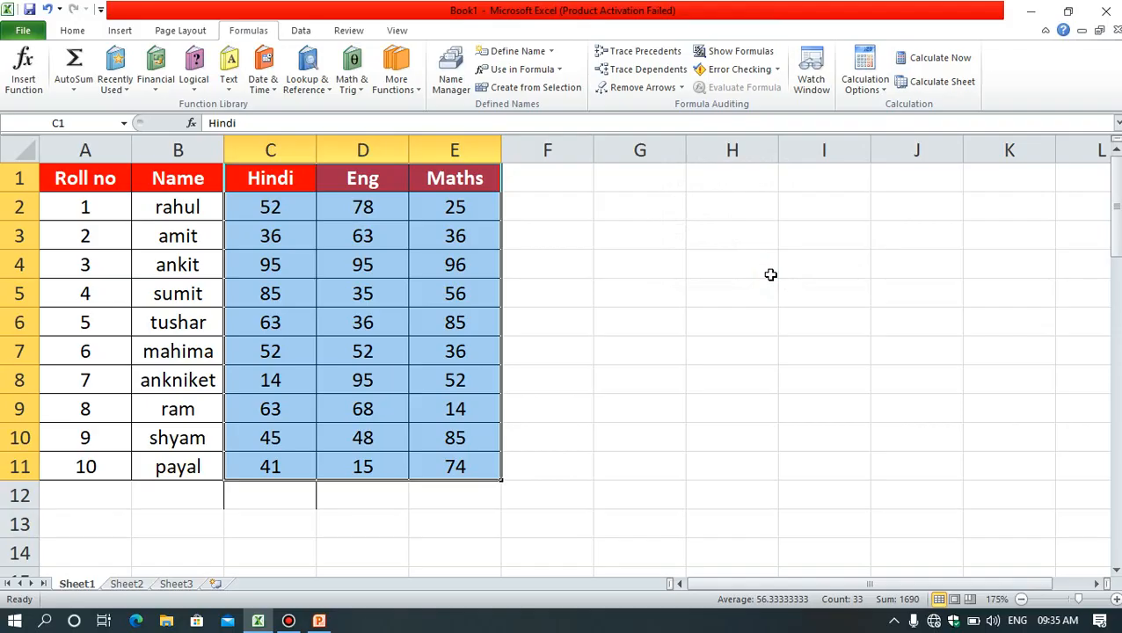
click(554, 78)
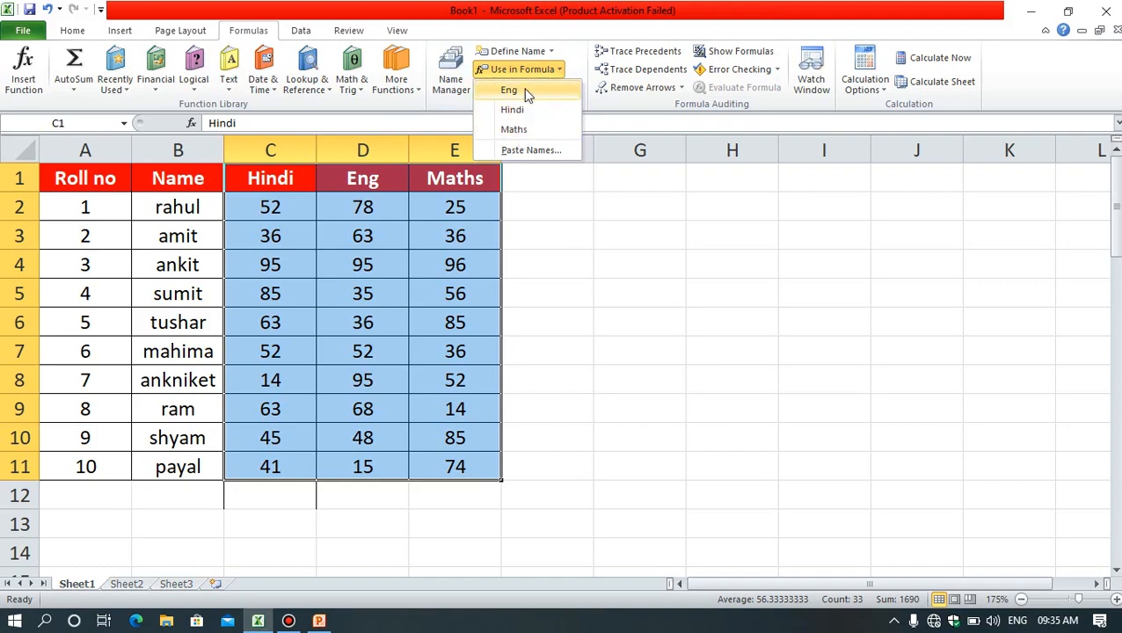
click(614, 225)
click(451, 81)
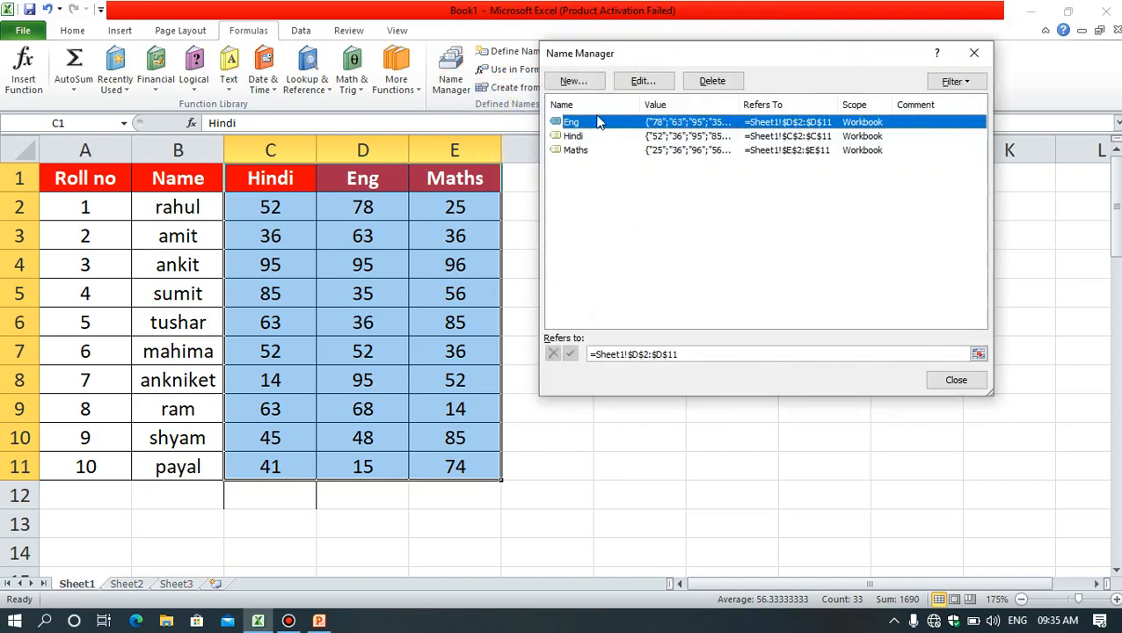
click(974, 58)
click(864, 378)
Step: Enter the formula =AVERAGE(Eng) in cell G5, inserting the defined name Eng as the argument
click(661, 302)
text(=)
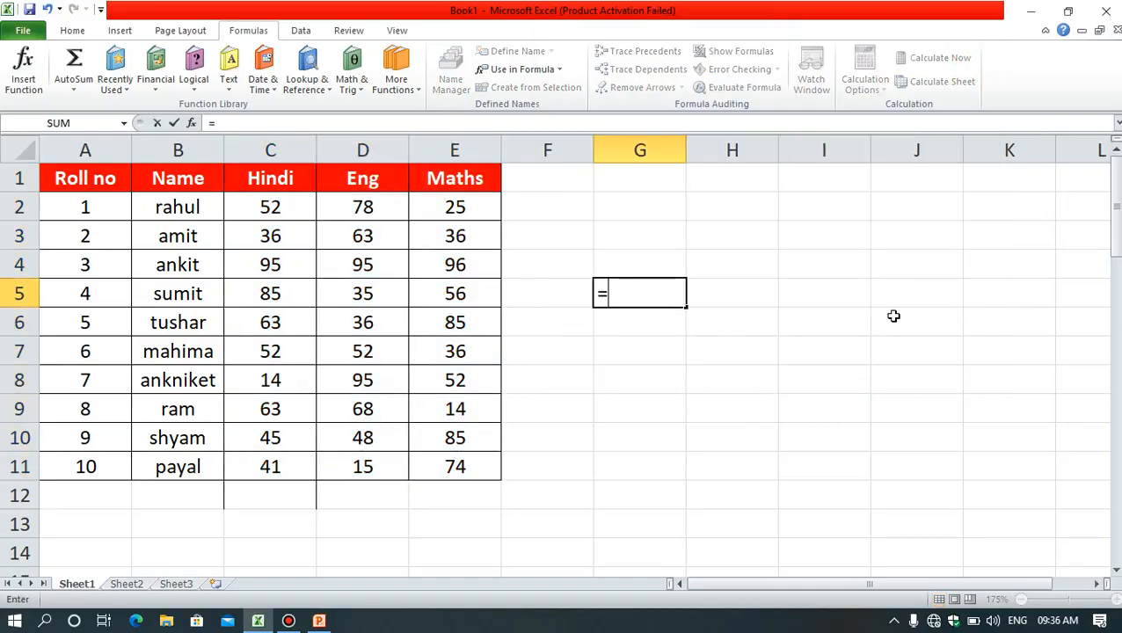
text(aver)
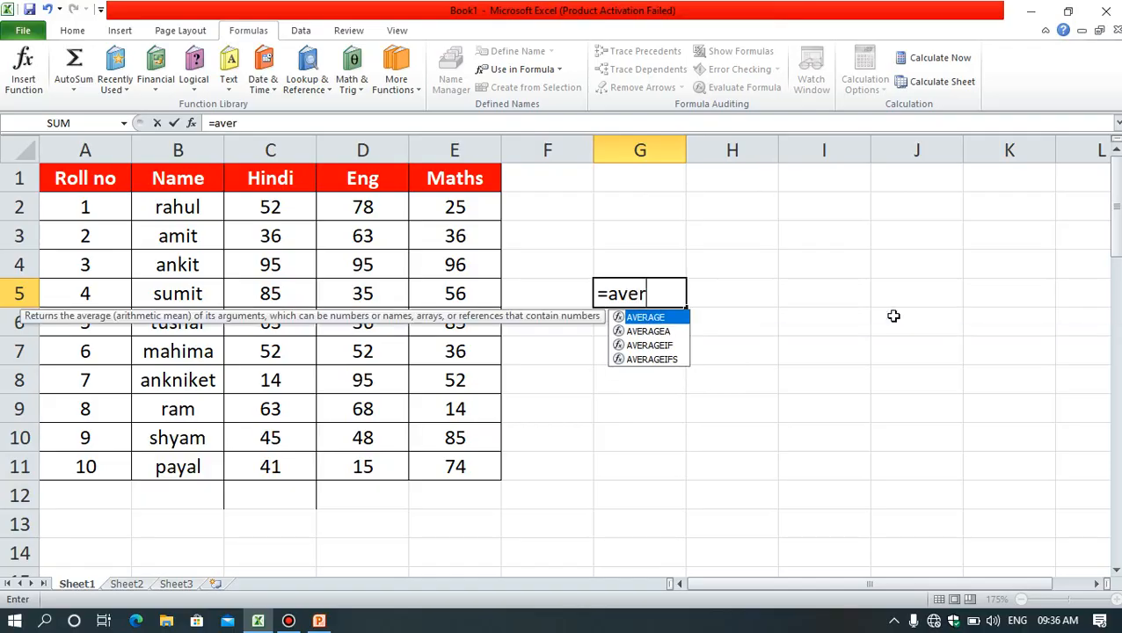
key(Tab)
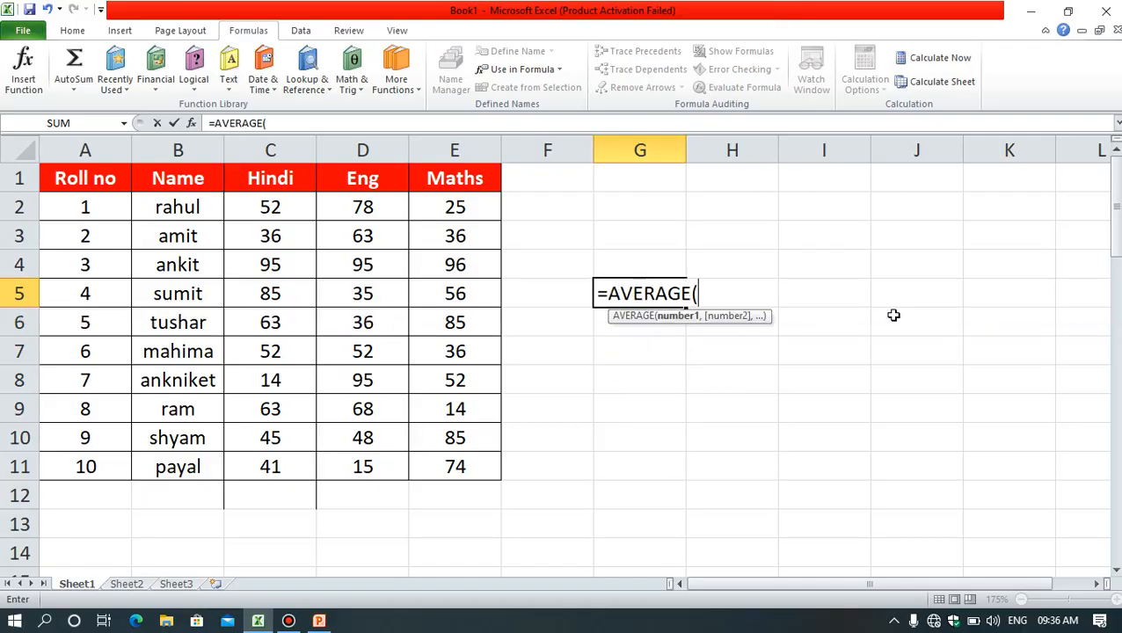
text(E)
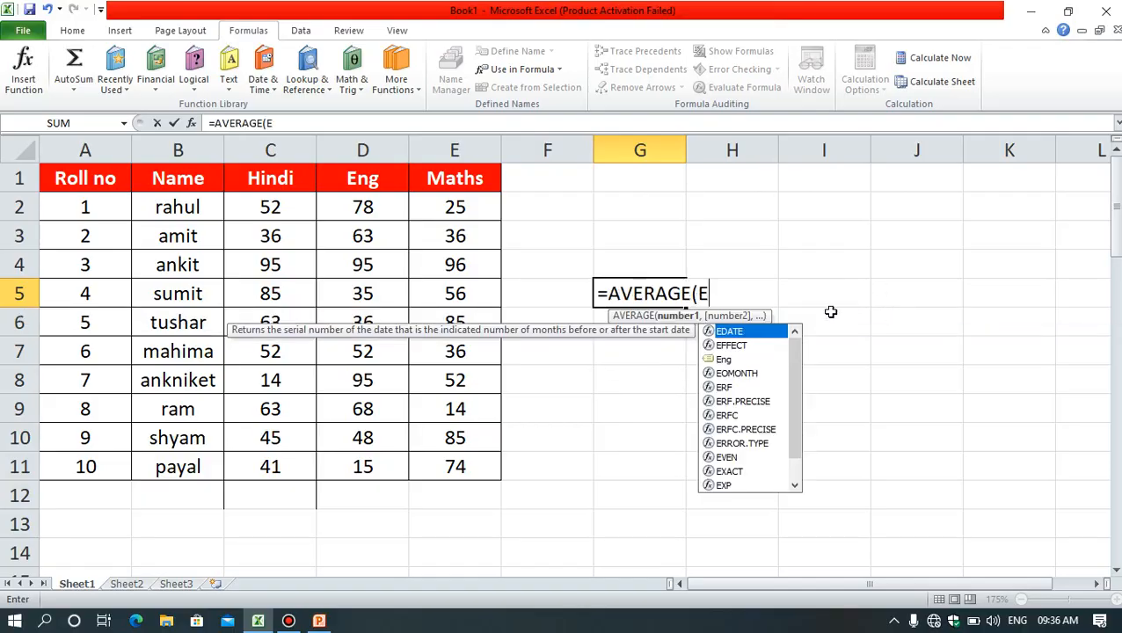
click(727, 360)
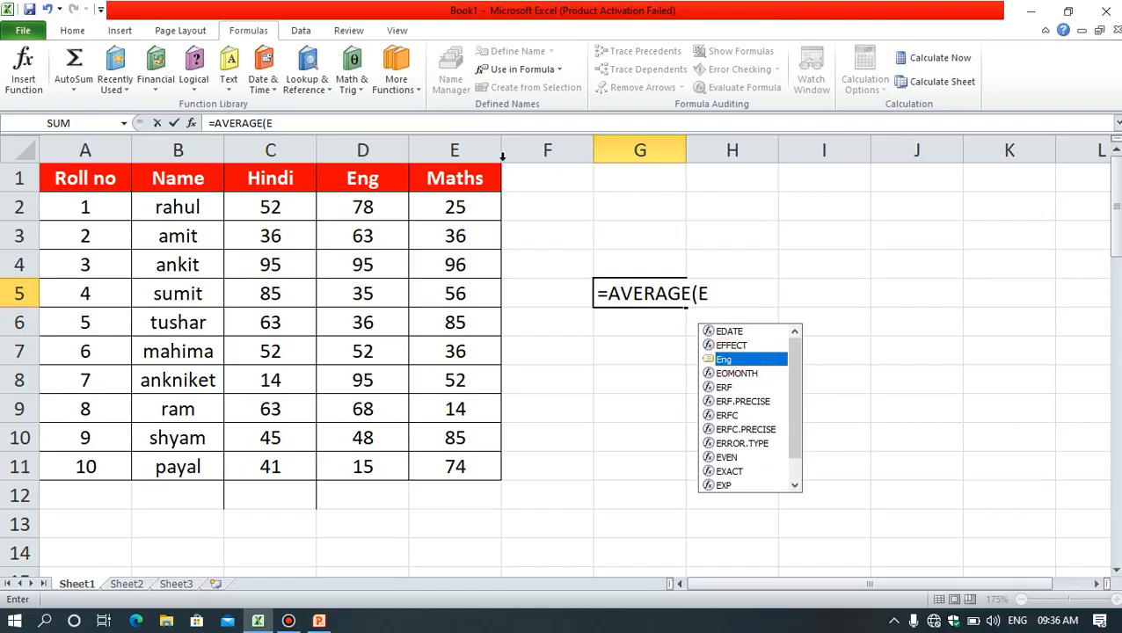
click(721, 298)
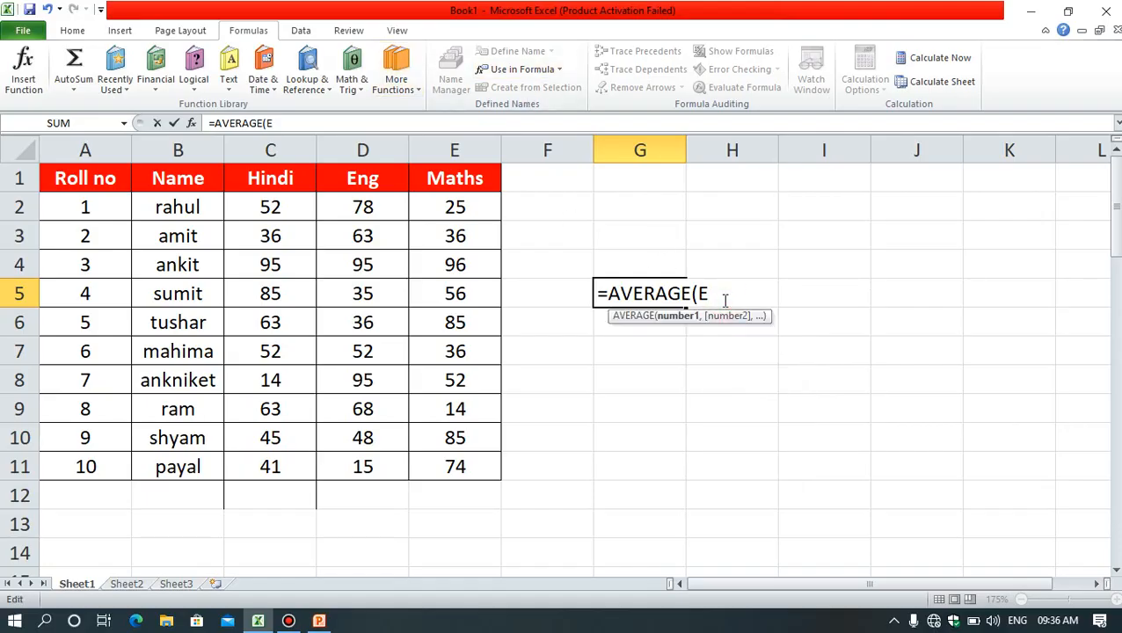
key(BackSpace)
click(522, 69)
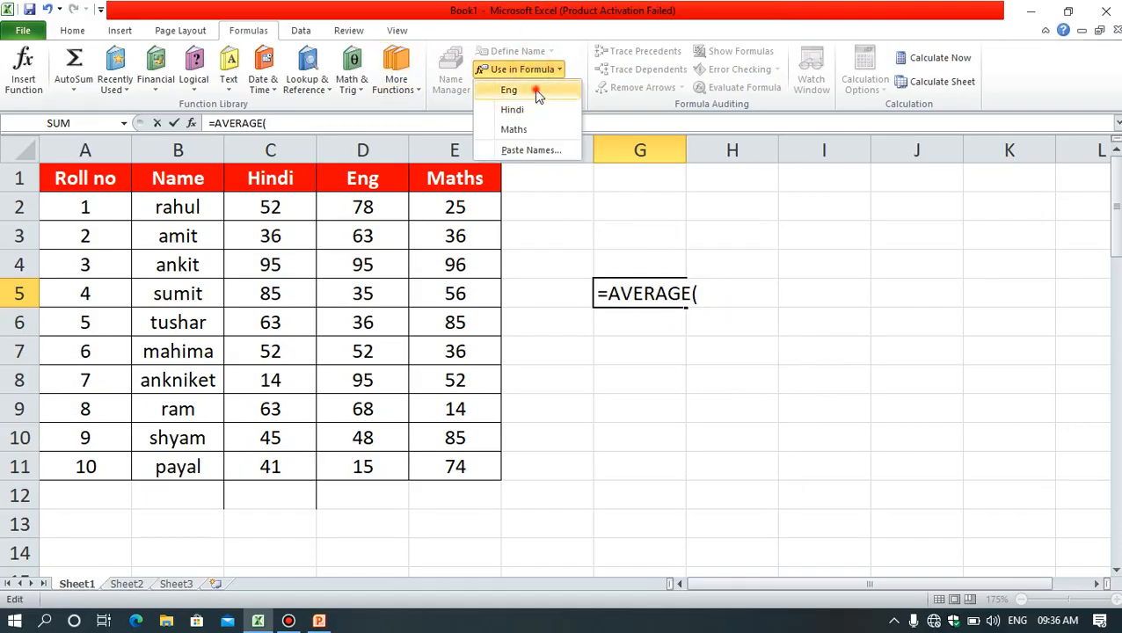
click(535, 91)
text())
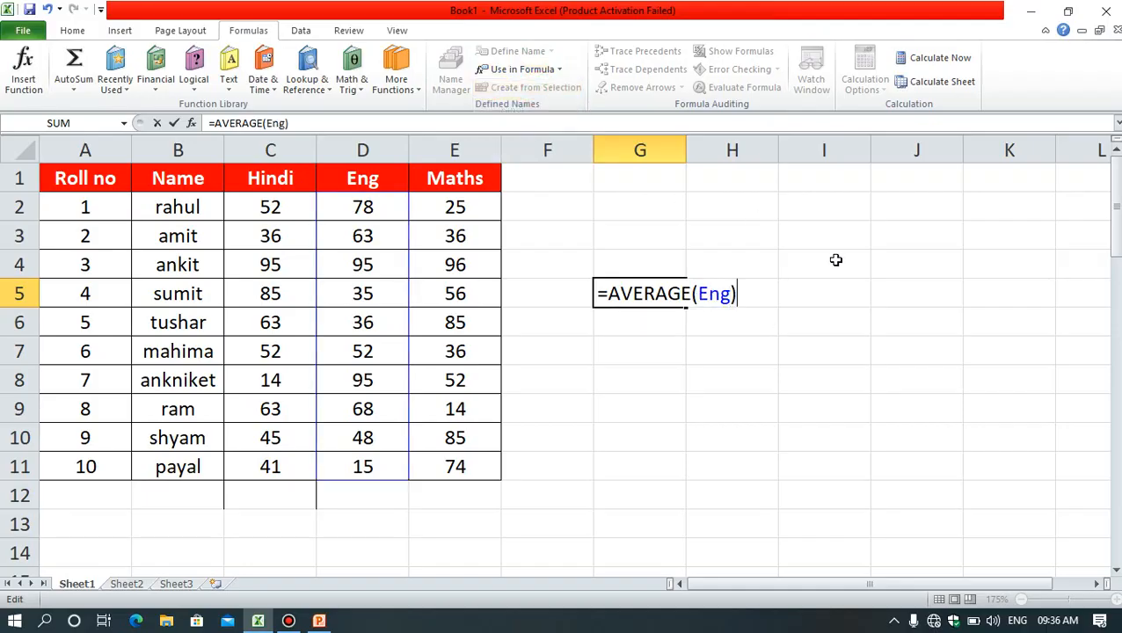
key(Return)
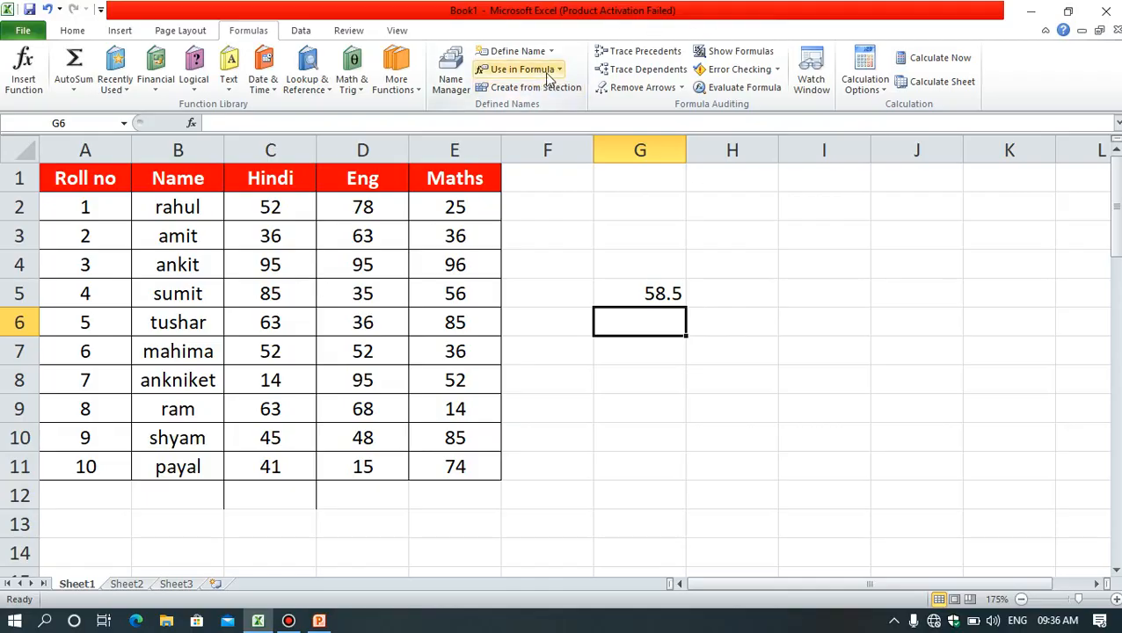
click(574, 210)
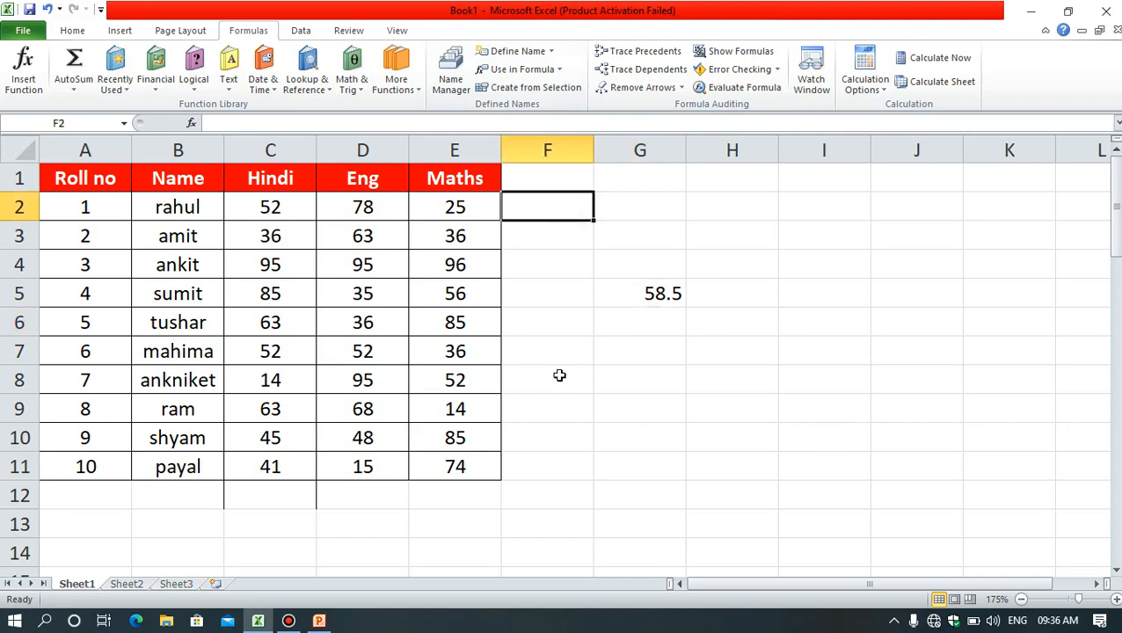